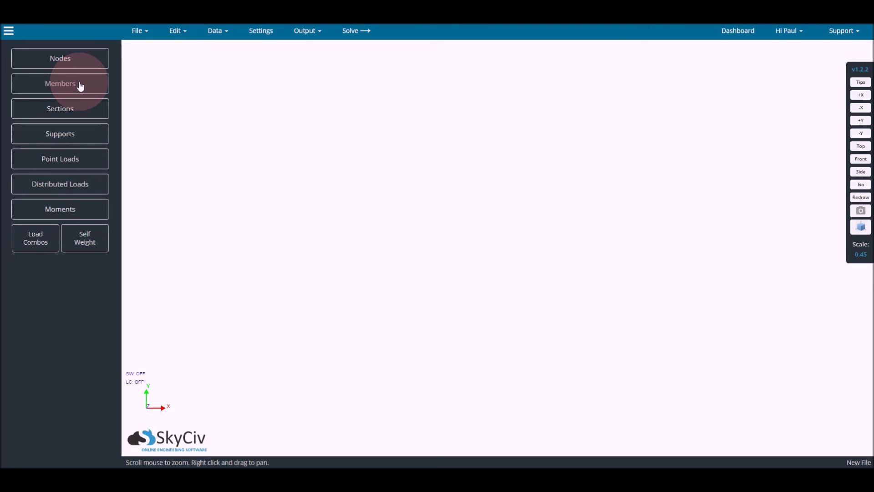
Create nodes at the origin and at x 0, y 5, z 0 m, and connect them with a vertical member.
left_click(88, 60)
left_click(60, 192)
double_click(47, 140)
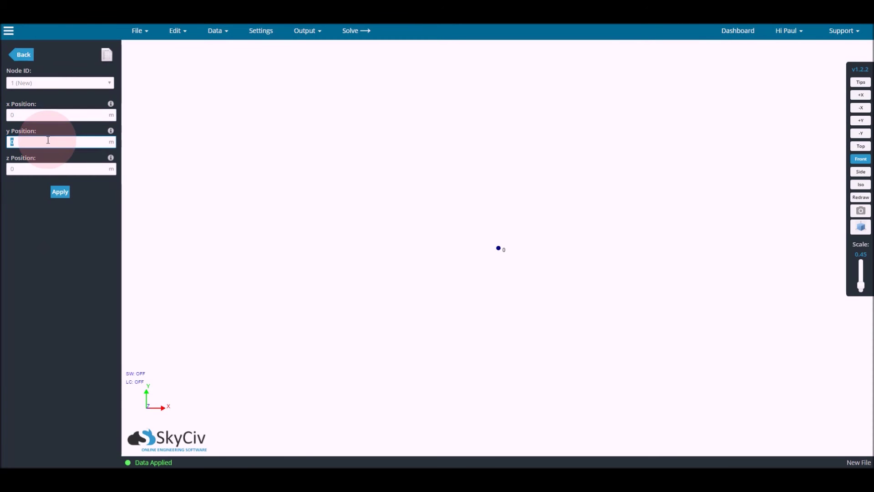
type("5")
left_click(60, 192)
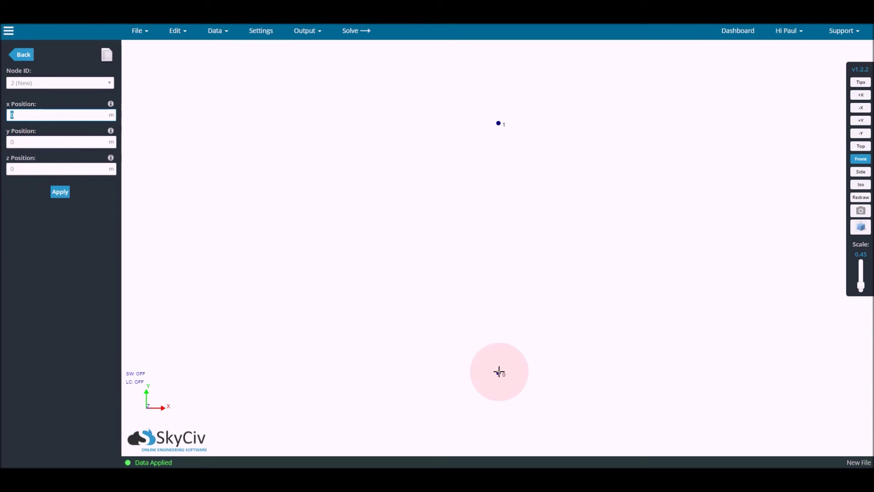
left_click_drag(498, 373, 499, 123)
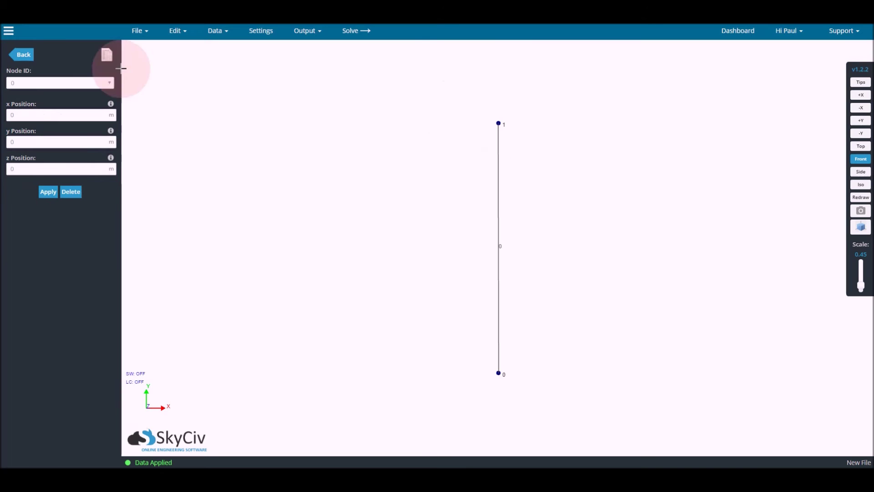
left_click(21, 56)
Build a rectangular structural steel section 50 mm wide and 50 mm high, and check the member in the 3D render.
left_click(72, 112)
left_click(86, 54)
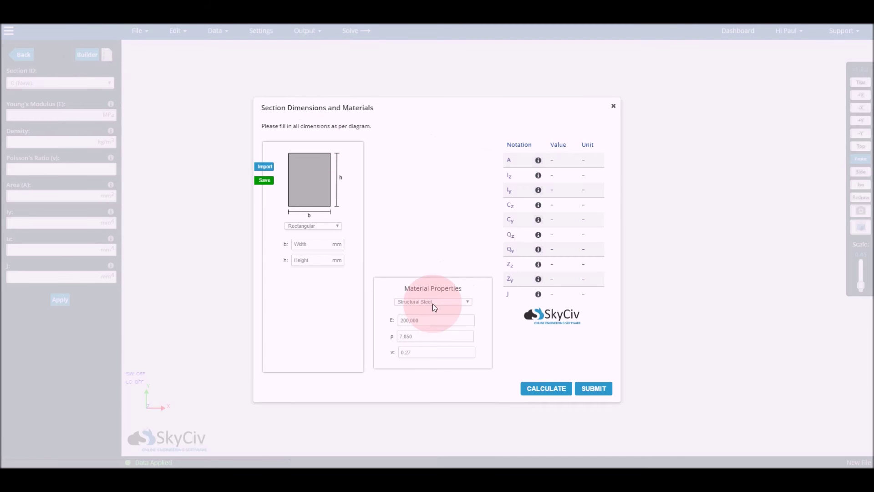
left_click(314, 248)
type("50")
left_click(305, 260)
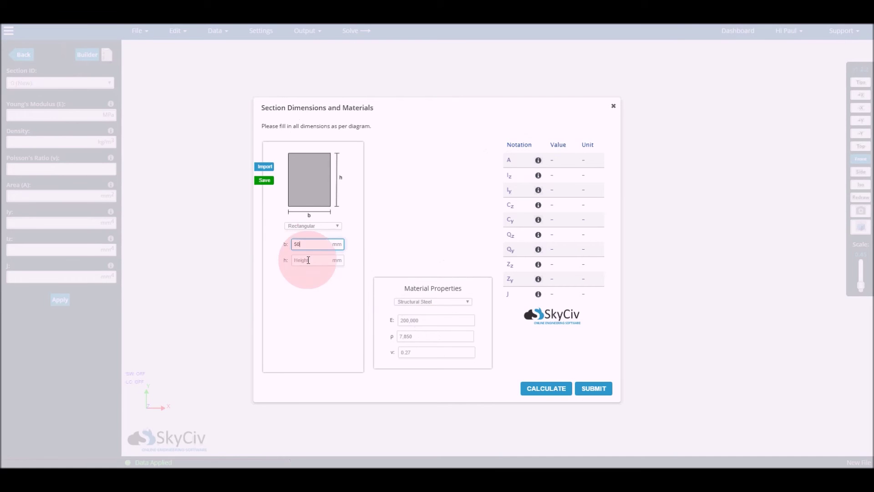
type("50")
left_click(314, 286)
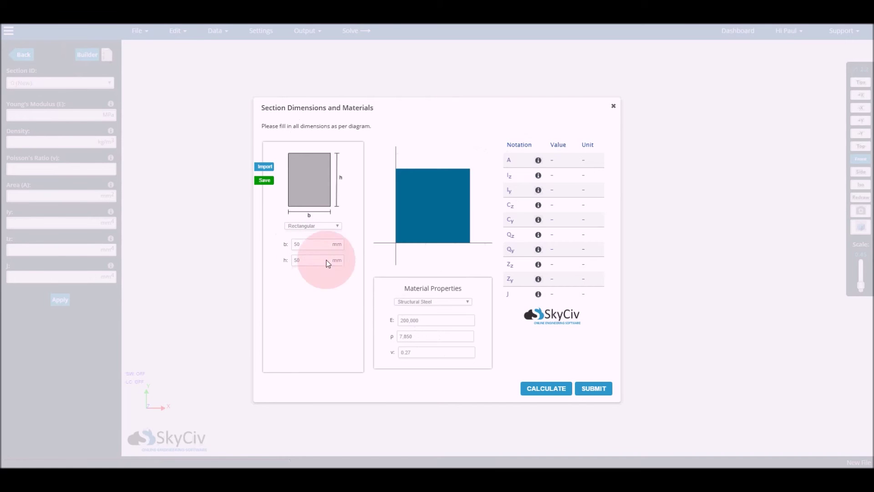
left_click(556, 392)
left_click(547, 389)
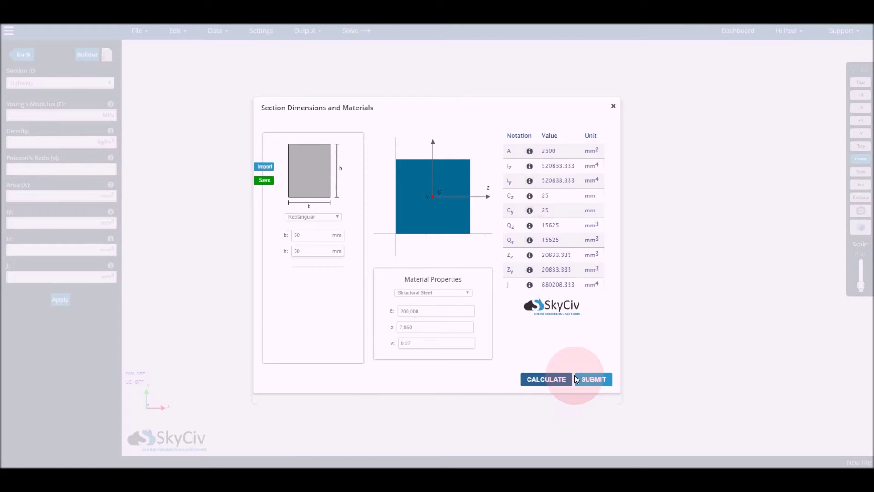
left_click(587, 388)
left_click(23, 55)
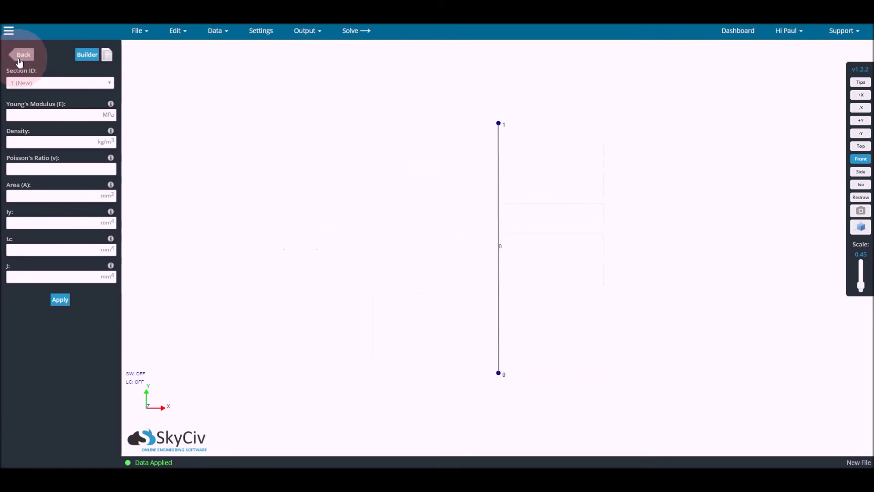
left_click(862, 228)
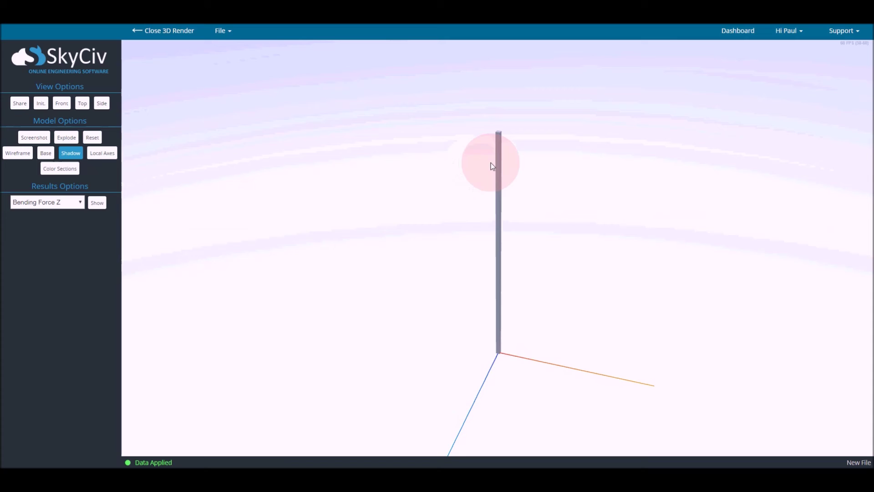
left_click(180, 32)
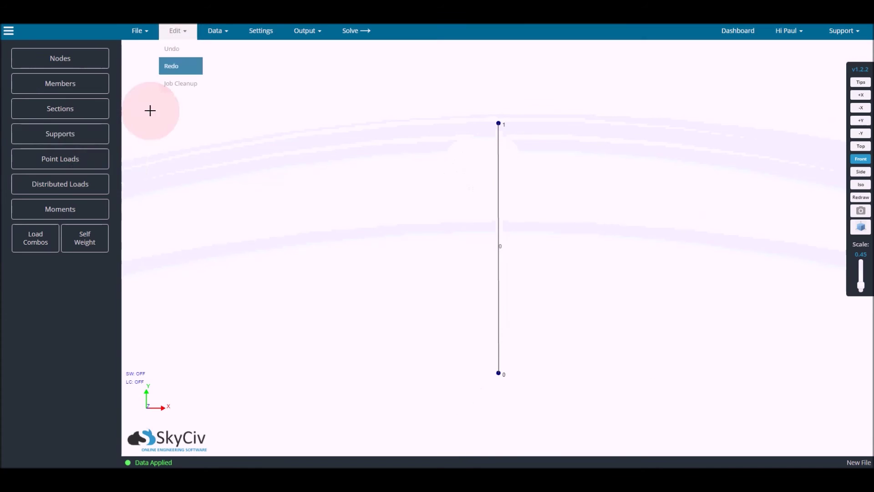
Add a fully fixed support with restraint code FFFFFF at node 0.
left_click(73, 135)
left_click(54, 115)
type("0")
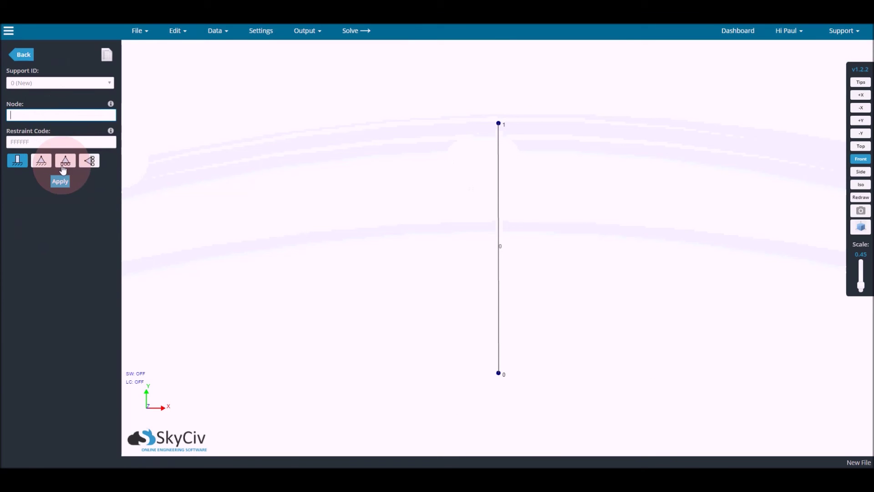
left_click(54, 179)
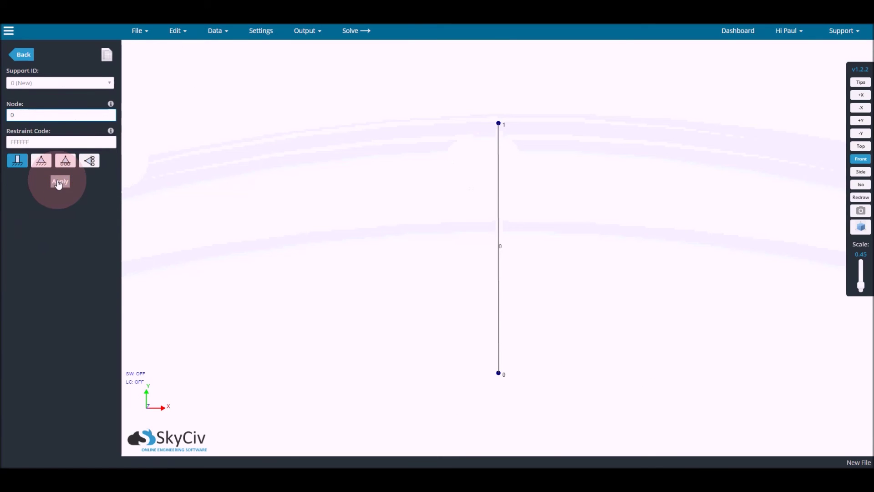
left_click(23, 56)
Apply a point load with an X magnitude of 1 kN at node 1.
left_click(81, 159)
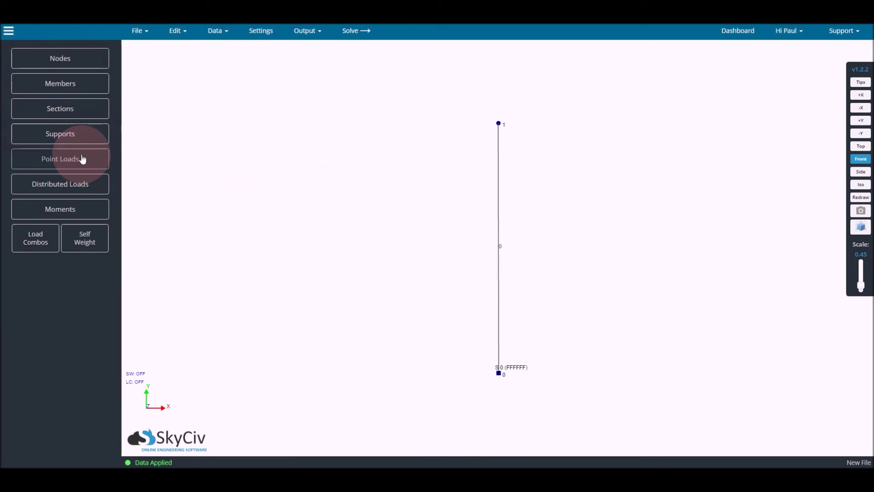
left_click(68, 131)
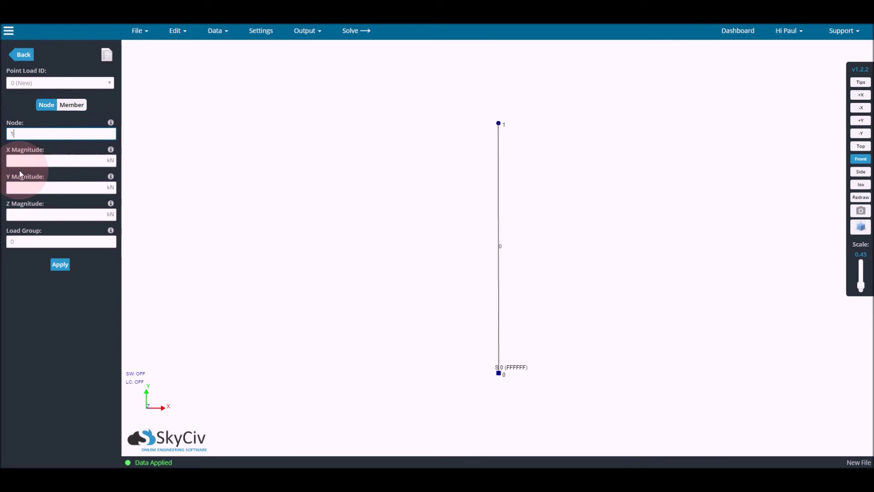
left_click(34, 162)
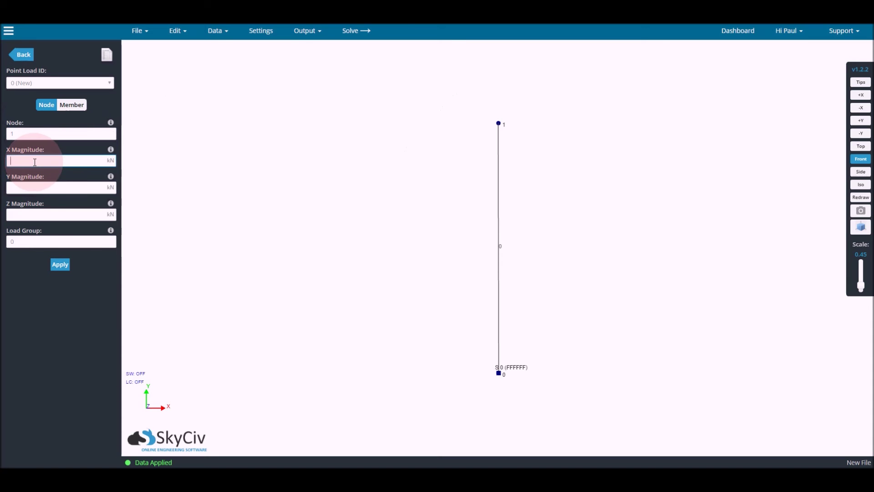
type("1")
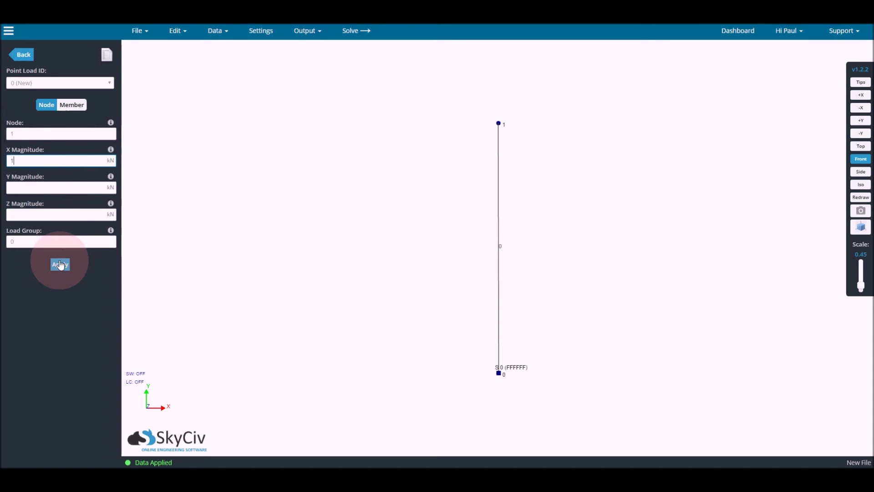
left_click(60, 265)
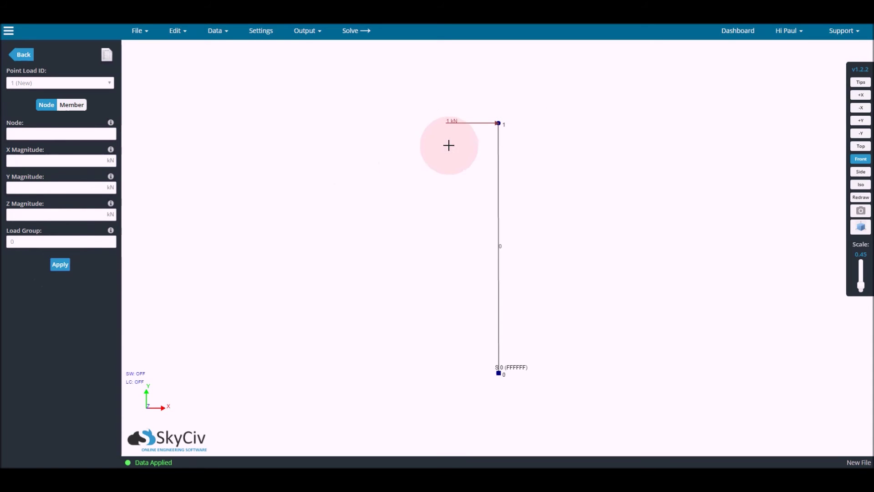
left_click(24, 54)
Solve the column with the Linear Static analysis, view its displacement and return to the model.
left_click(363, 32)
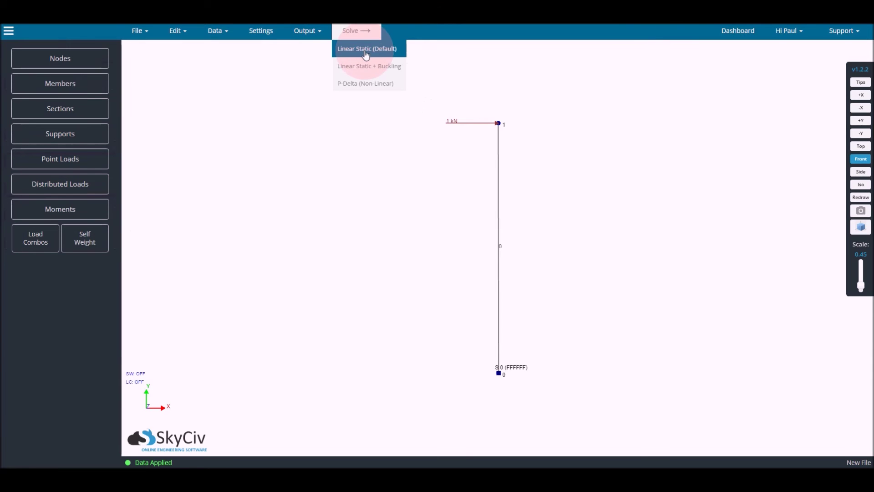
left_click(366, 49)
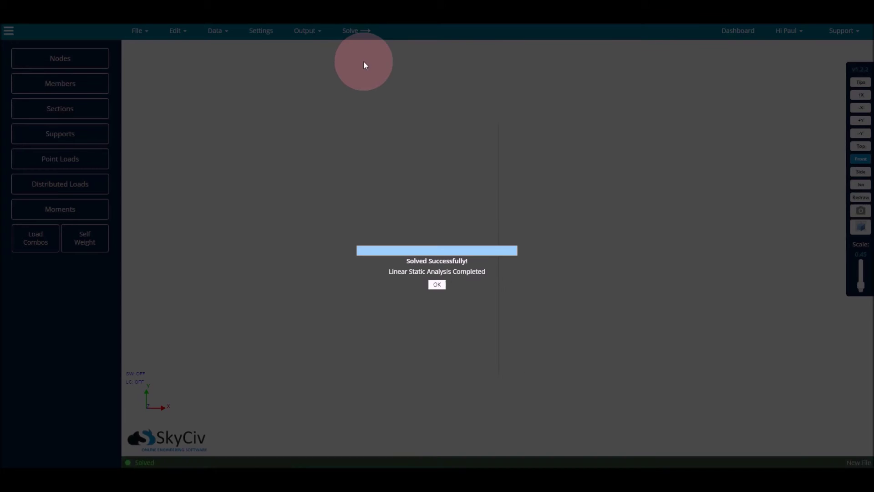
left_click(438, 287)
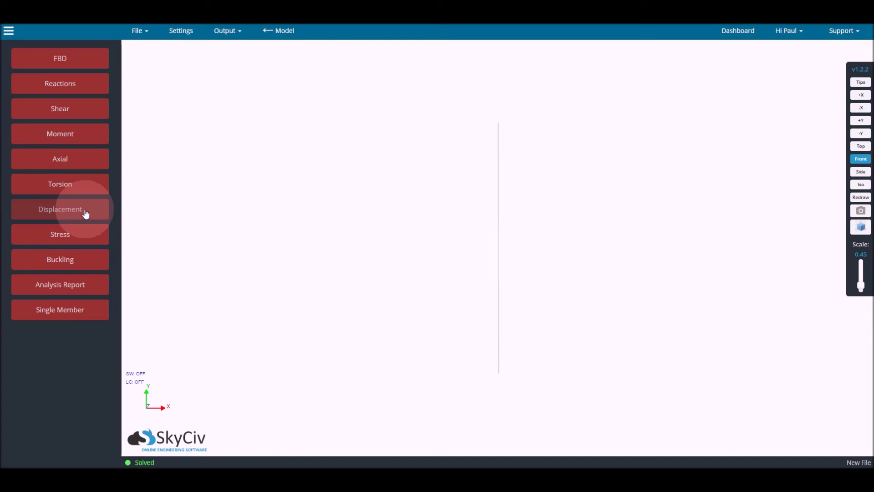
left_click(92, 215)
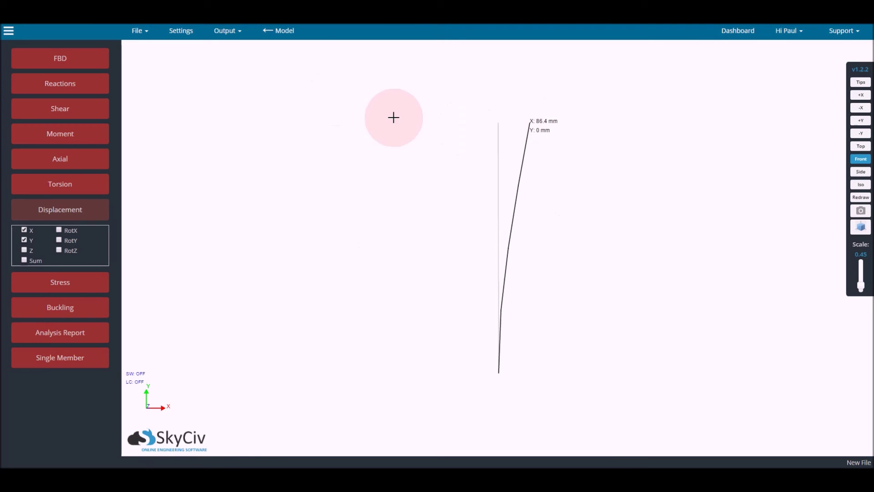
left_click(289, 40)
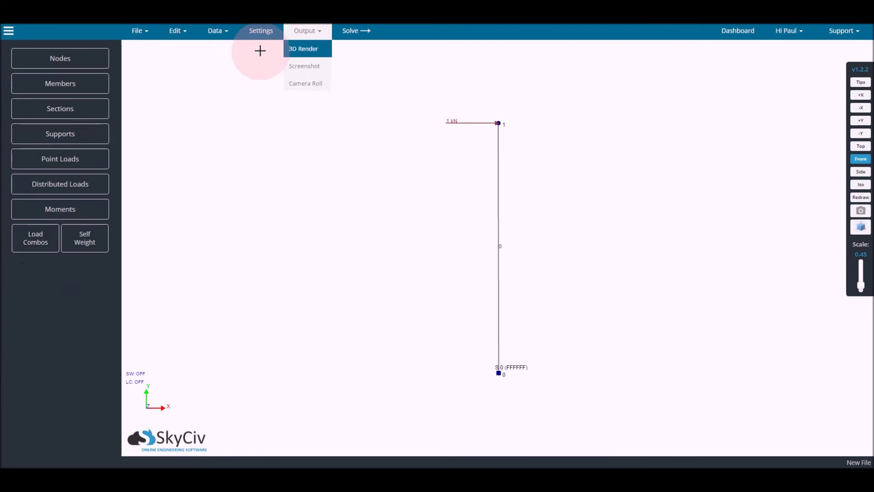
Add a second point load at node 1 with a Y magnitude of -5 kN.
left_click(76, 164)
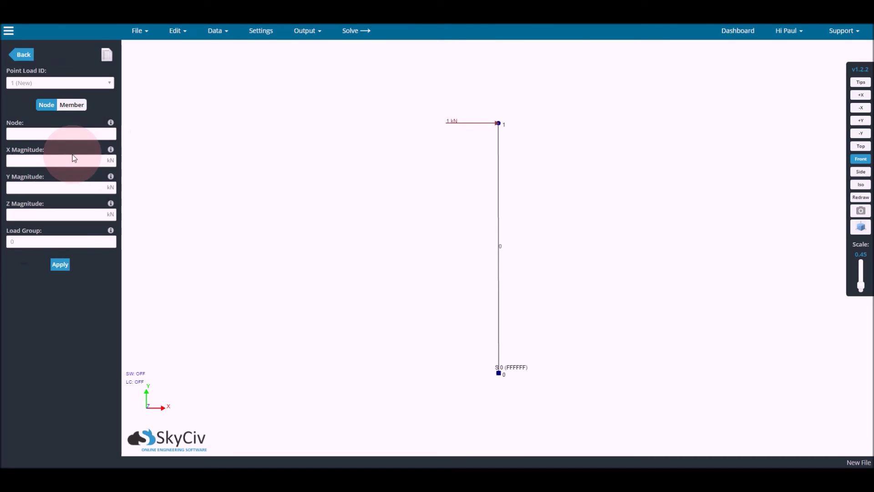
left_click(61, 133)
type("1")
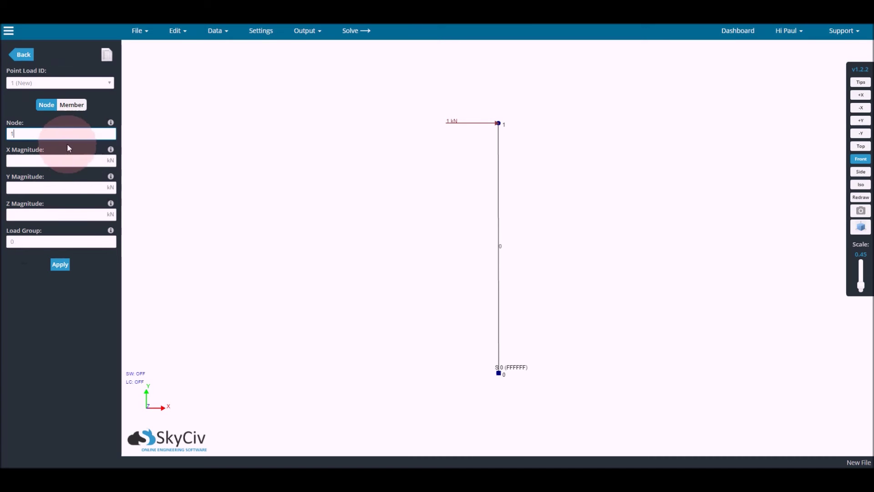
left_click(49, 189)
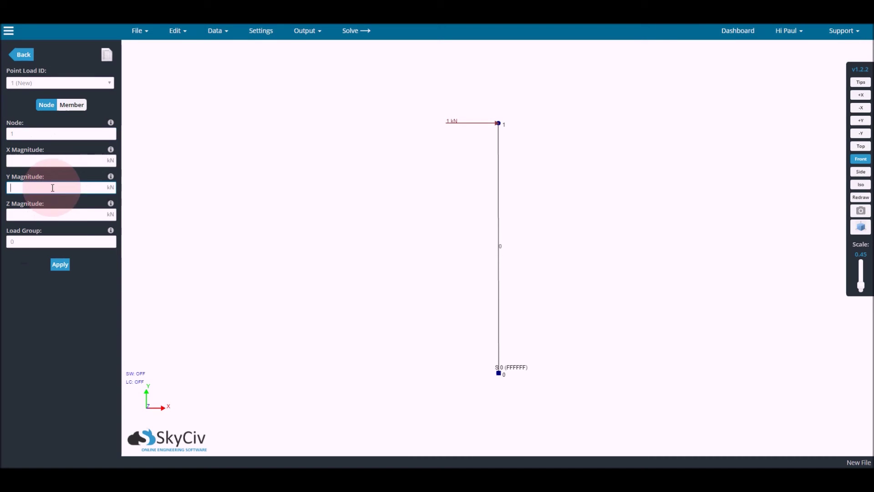
type("-5")
left_click(58, 274)
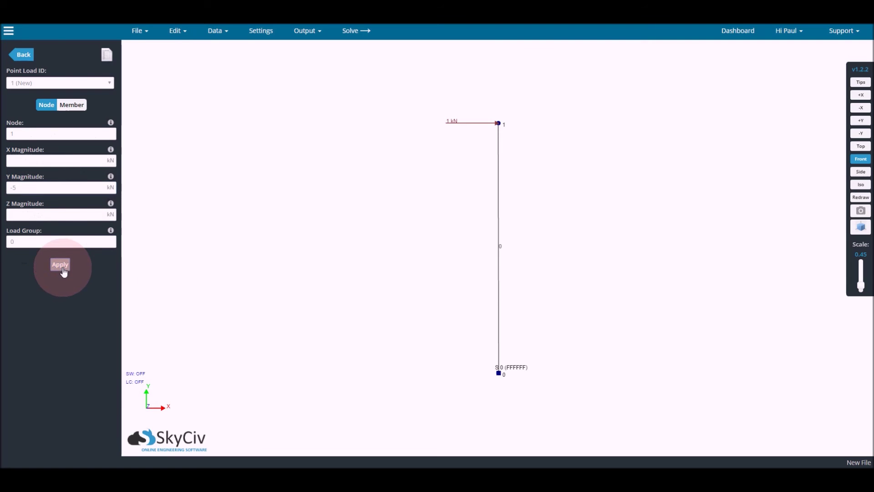
left_click(27, 55)
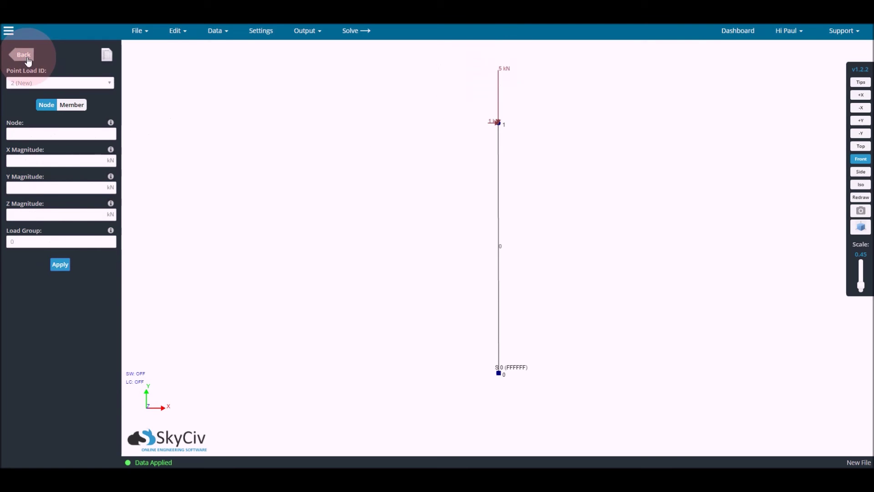
Rerun the Linear Static analysis with both point loads and view the column's displacement together with the free body diagram.
left_click(356, 31)
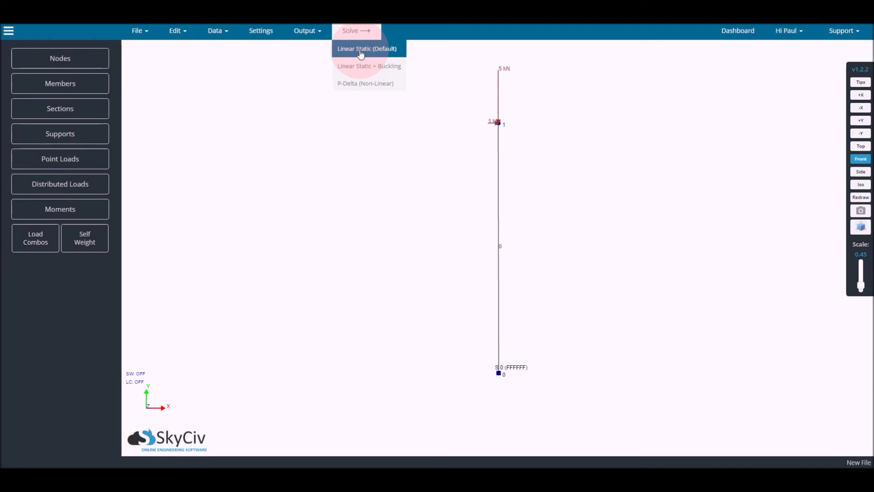
left_click(361, 54)
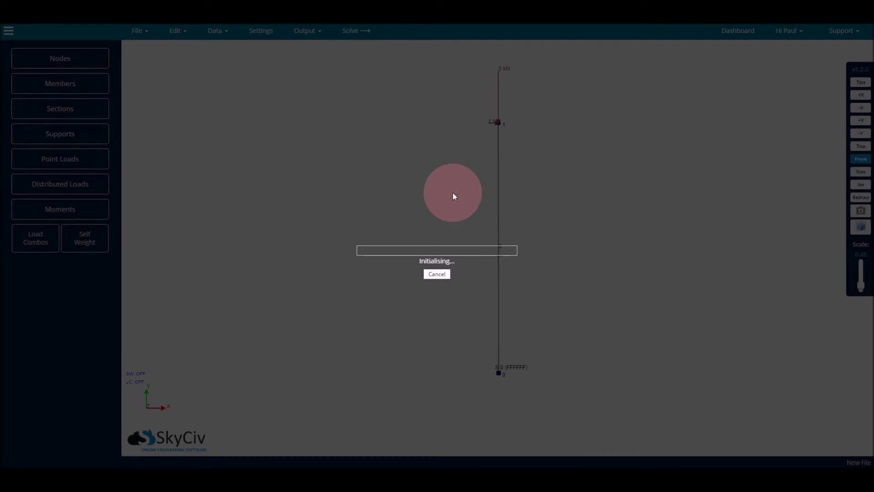
left_click(439, 286)
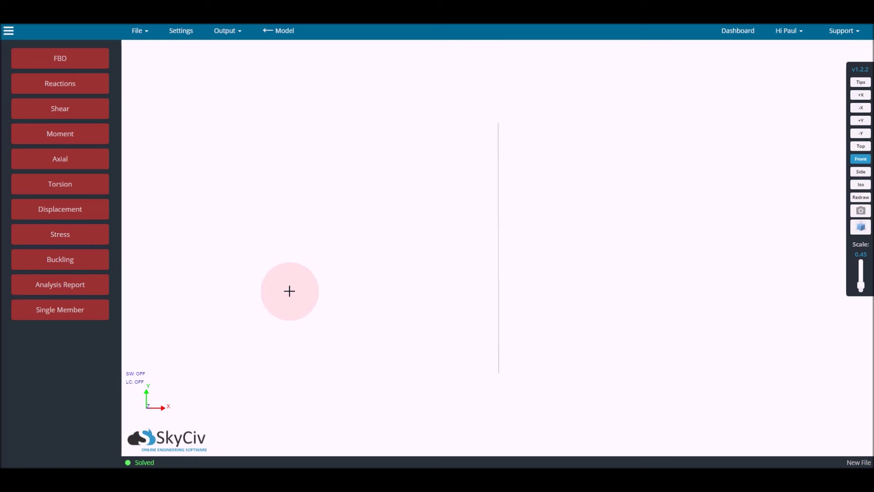
left_click(73, 215)
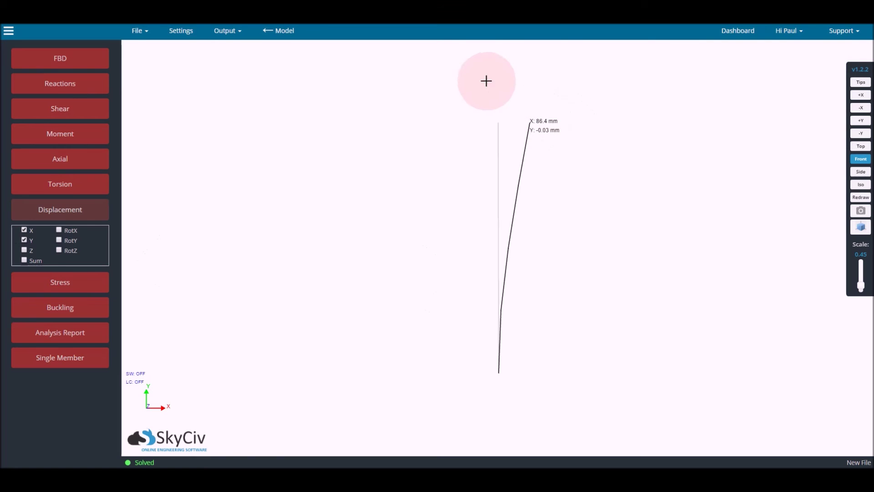
left_click(59, 59)
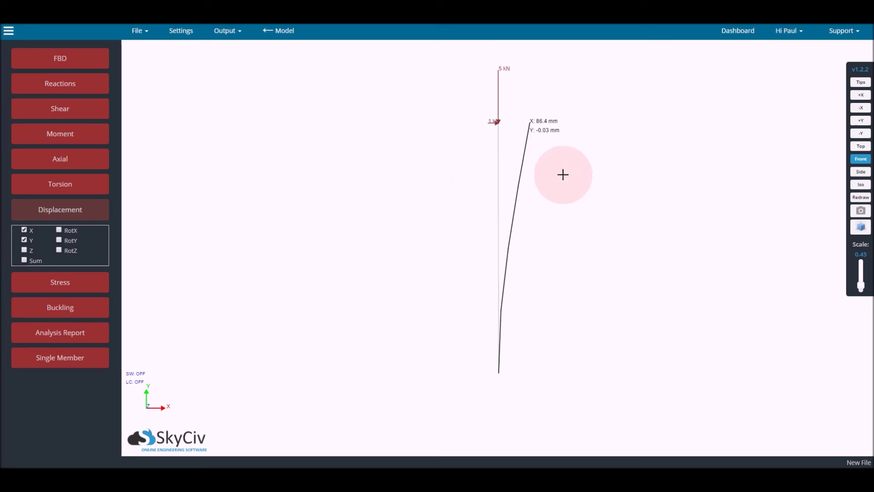
left_click(95, 209)
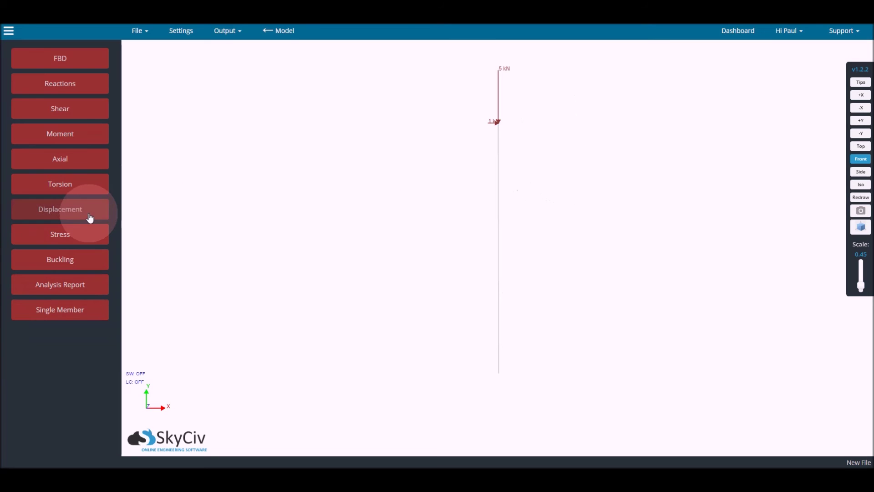
Return to the model and solve it with the P-Delta (Non-Linear) analysis.
left_click(288, 38)
mouse_move(348, 32)
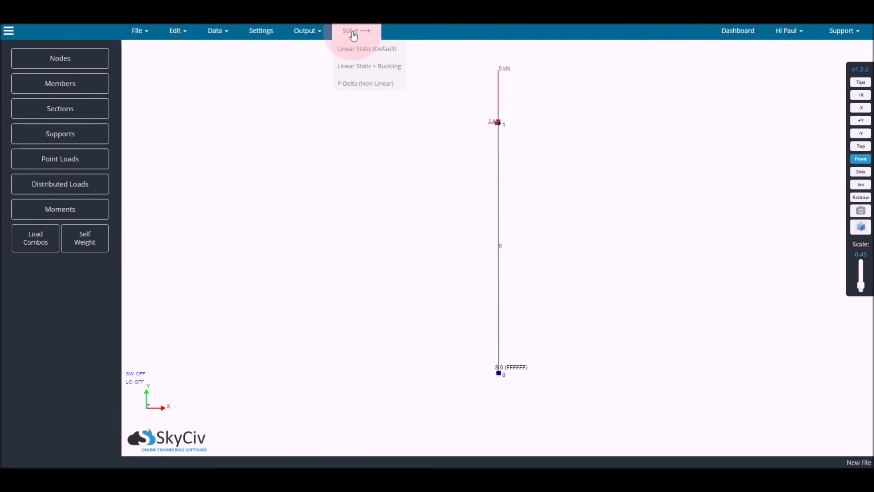
left_click(359, 84)
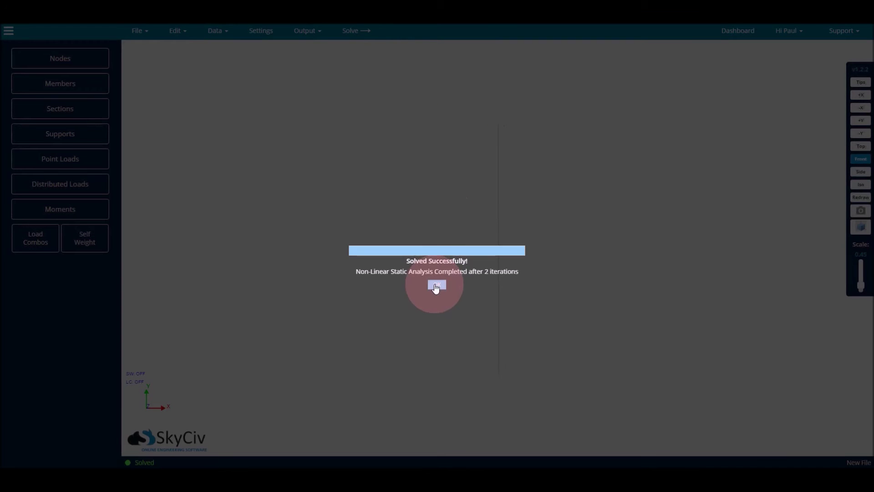
View the column's displacement from the P-Delta analysis and return to the model.
left_click(437, 285)
left_click(82, 210)
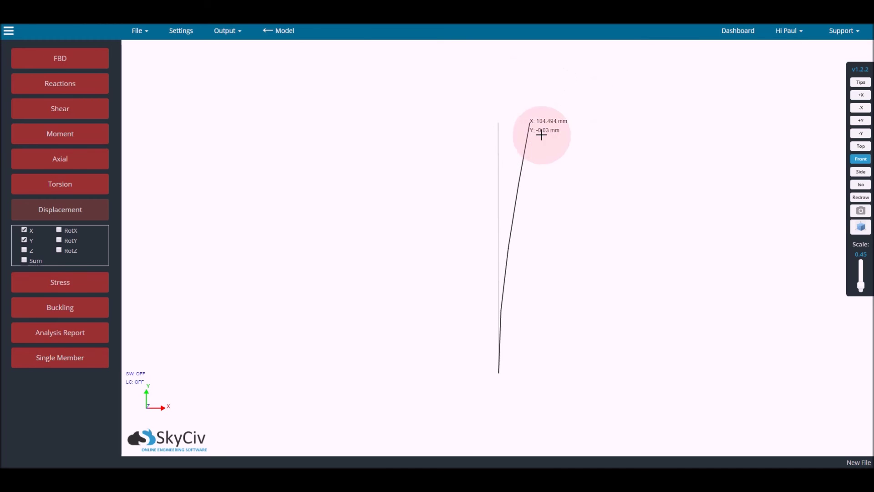
left_click(287, 31)
Open the saved structure file sample_17_pdelta.
left_click(137, 33)
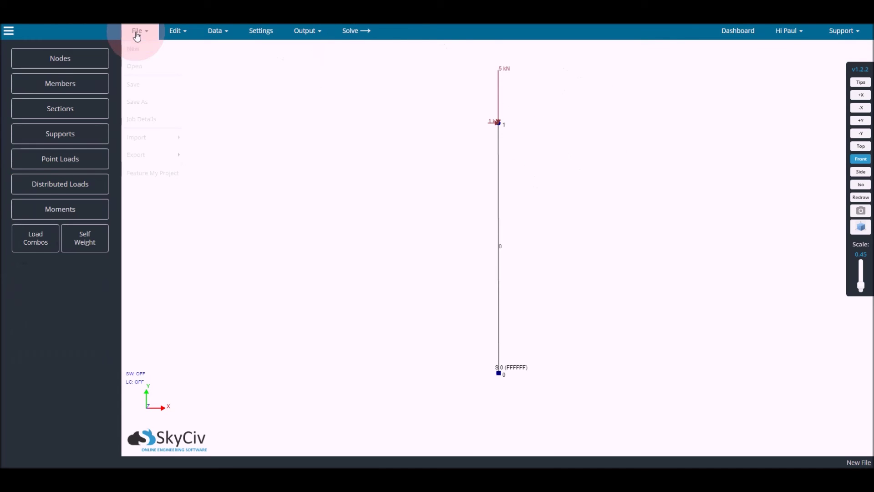
left_click(136, 66)
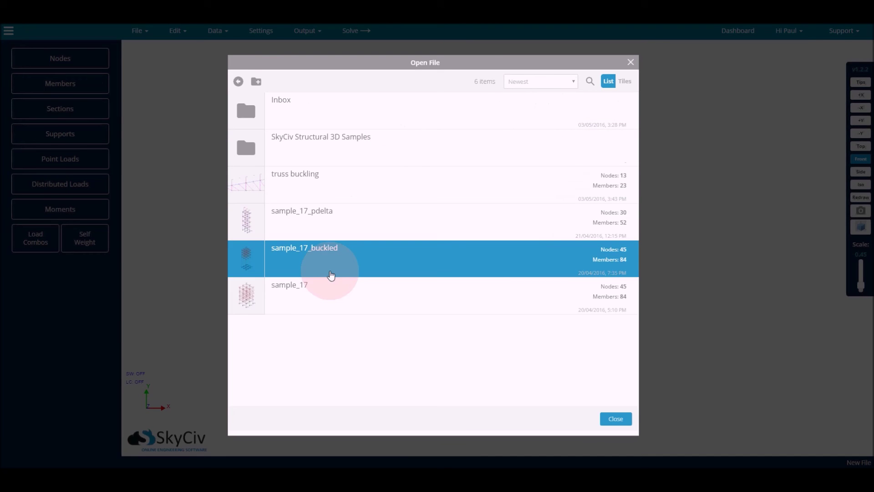
left_click(330, 278)
left_click(337, 222)
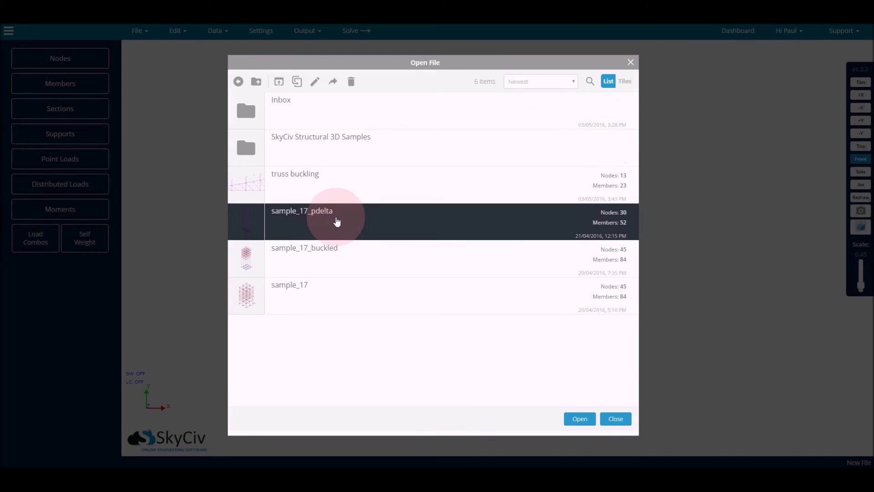
double_click(337, 222)
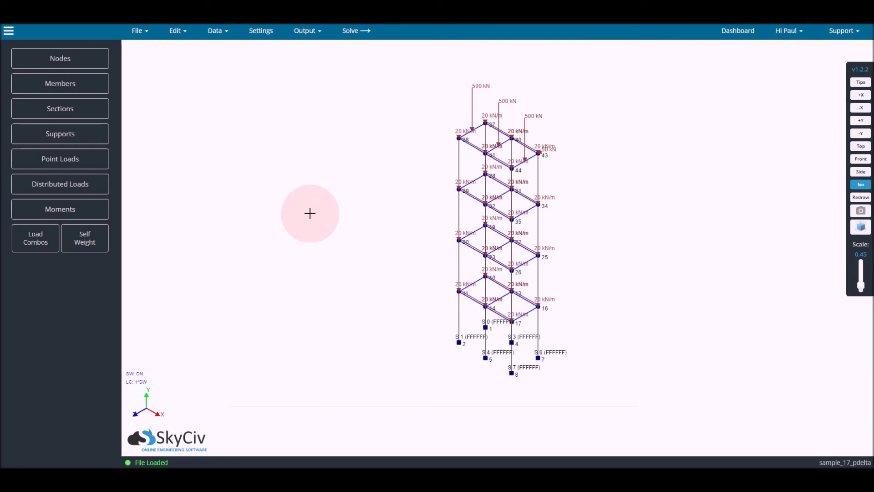
Examine the multi-storey frame's supports, distributed loads and top-level point loads, including the lateral load at node 43.
left_click_drag(597, 228, 606, 215)
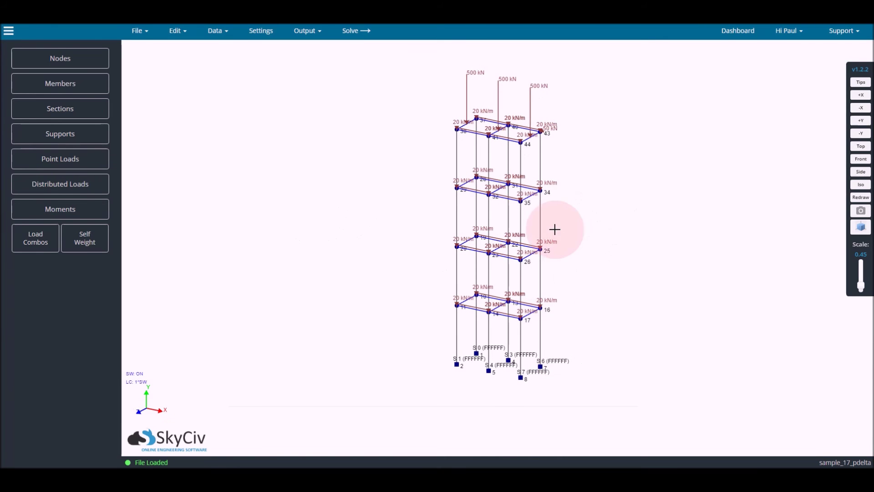
left_click_drag(567, 332, 606, 328)
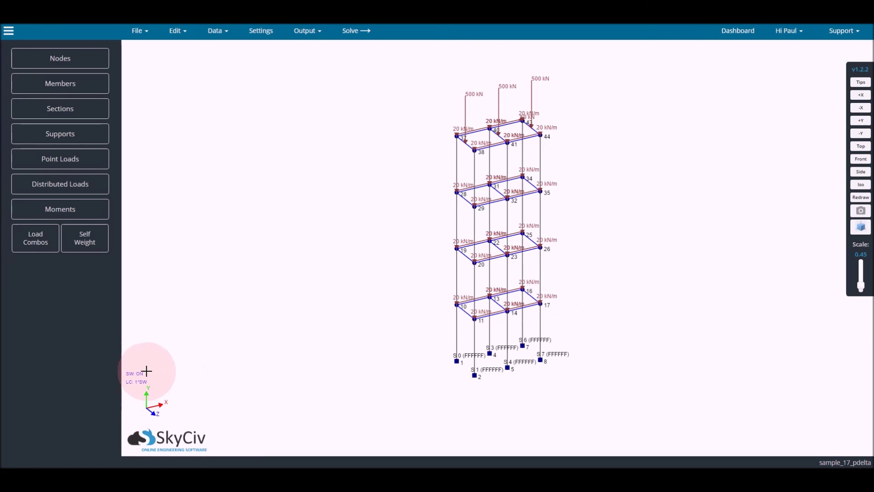
left_click_drag(623, 243, 576, 246)
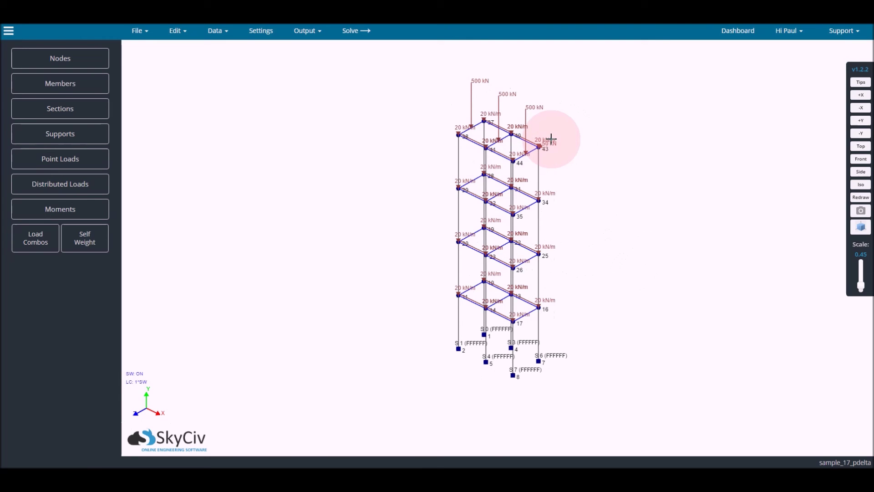
scroll(540, 151, "up", 6)
scroll(532, 145, "up", 3)
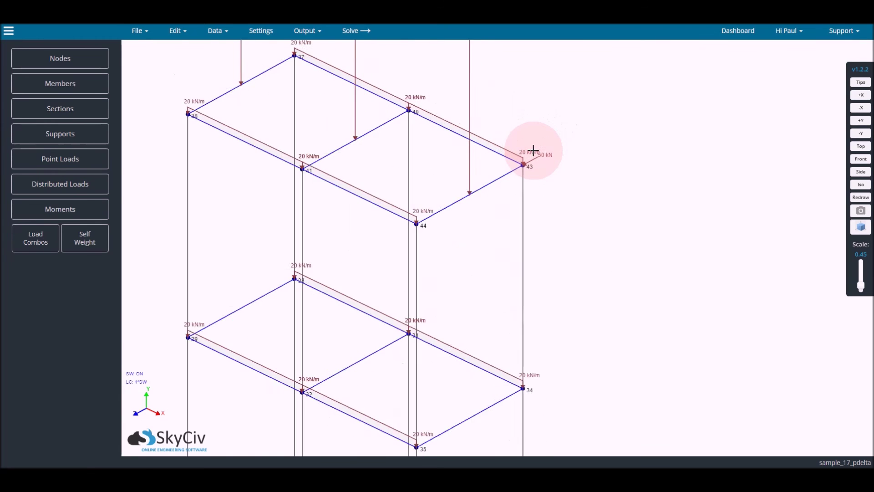
scroll(532, 151, "down", 10)
scroll(535, 152, "up", 8)
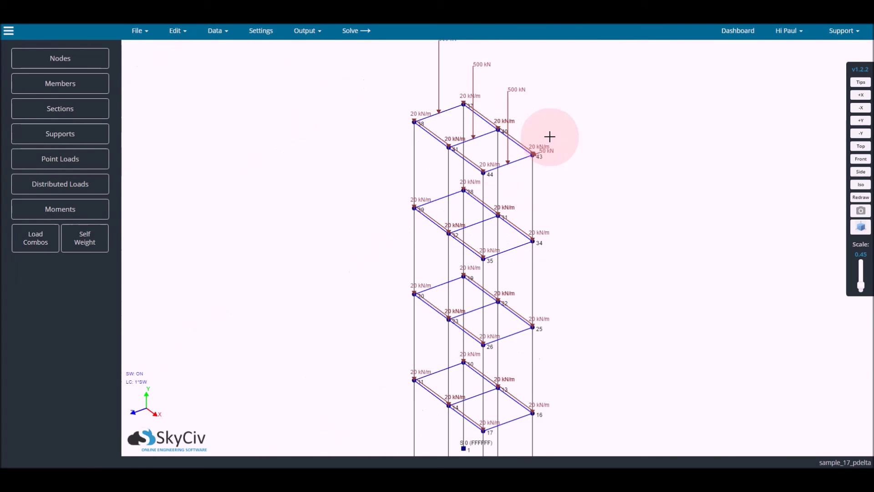
scroll(514, 177, "up", 1)
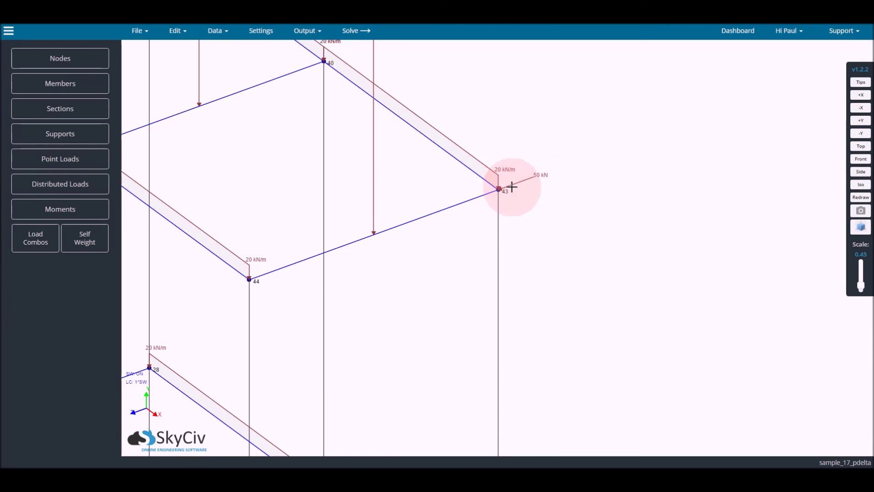
scroll(517, 178, "down", 4)
scroll(497, 158, "down", 5)
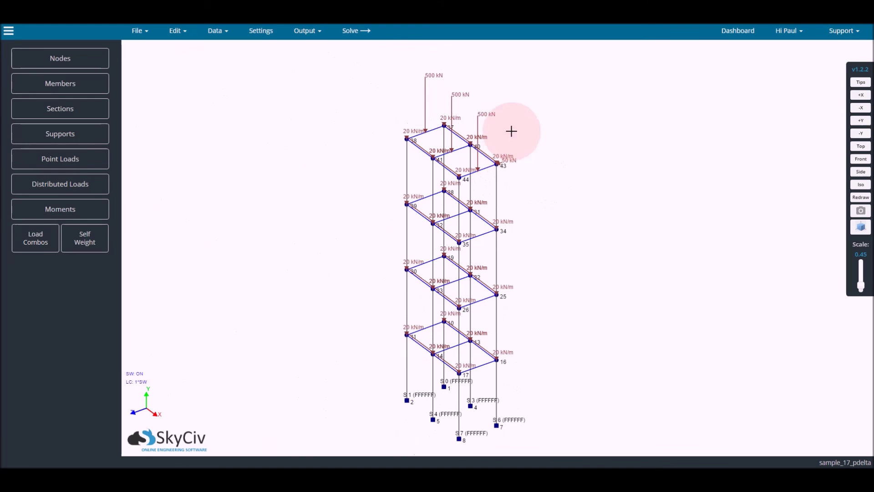
Solve the multi-storey frame with the Linear Static analysis.
left_click(364, 31)
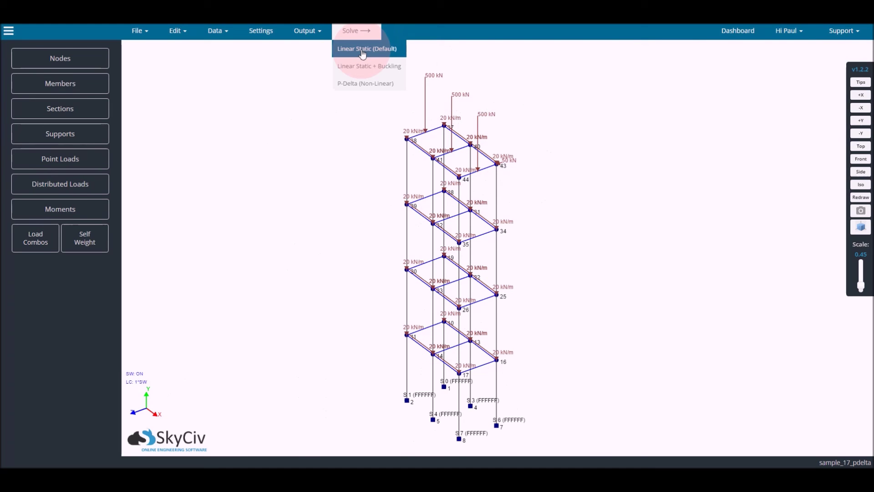
left_click(363, 49)
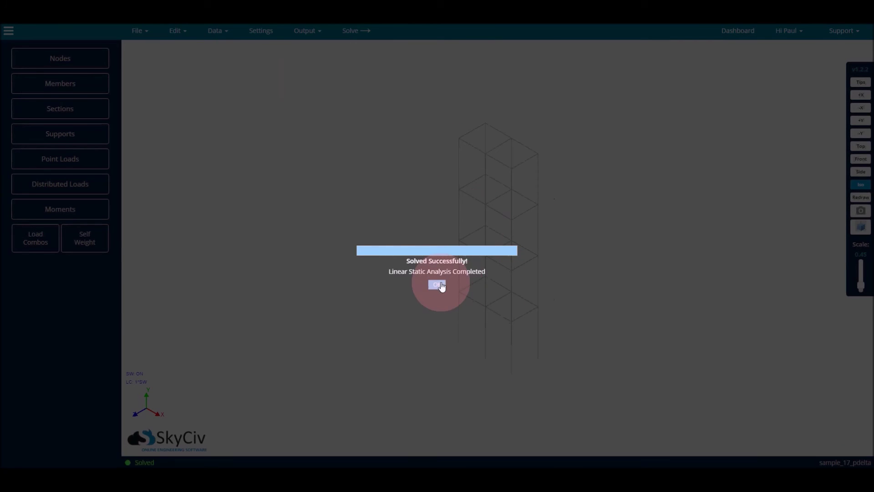
left_click(437, 285)
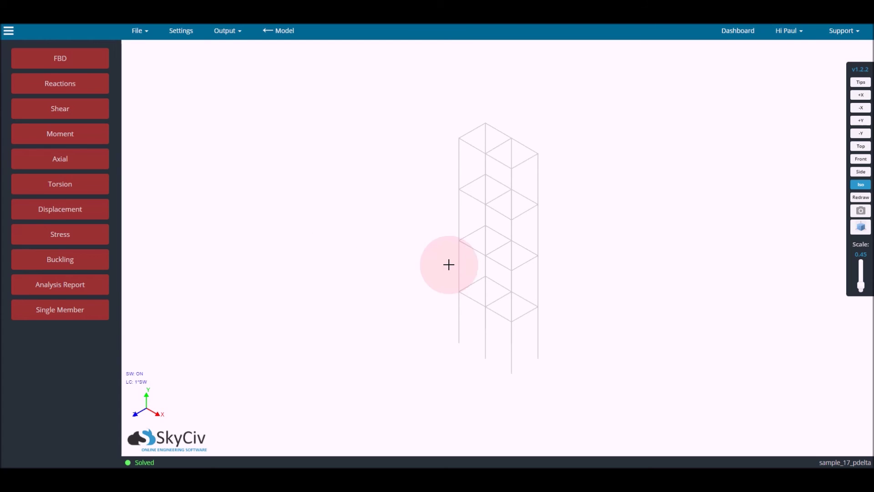
Show only the Sum displacements of the Linear Static solution and inspect the values at the frame's top nodes.
left_click(93, 215)
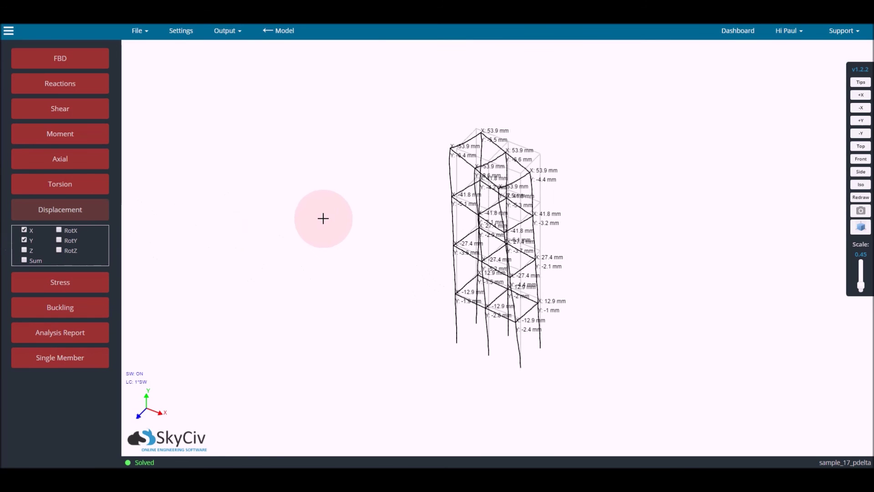
left_click(25, 230)
left_click(24, 239)
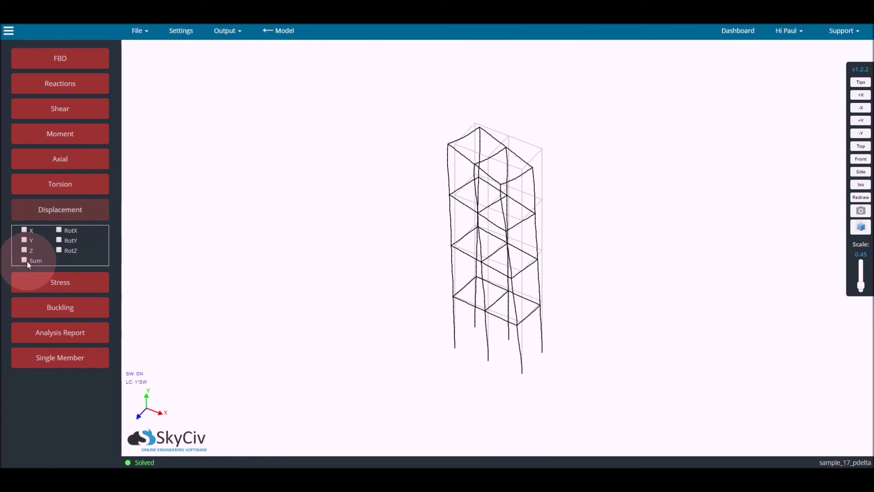
left_click(24, 260)
left_click_drag(590, 154, 602, 152)
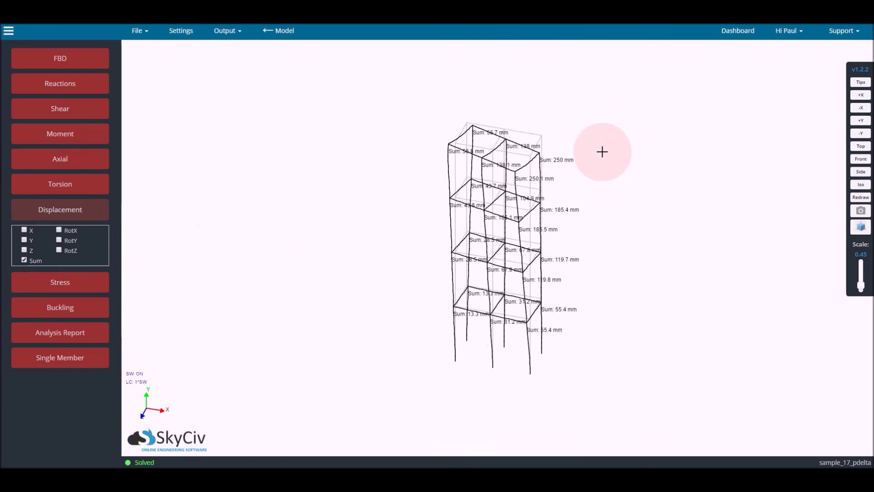
scroll(514, 155, "up", 5)
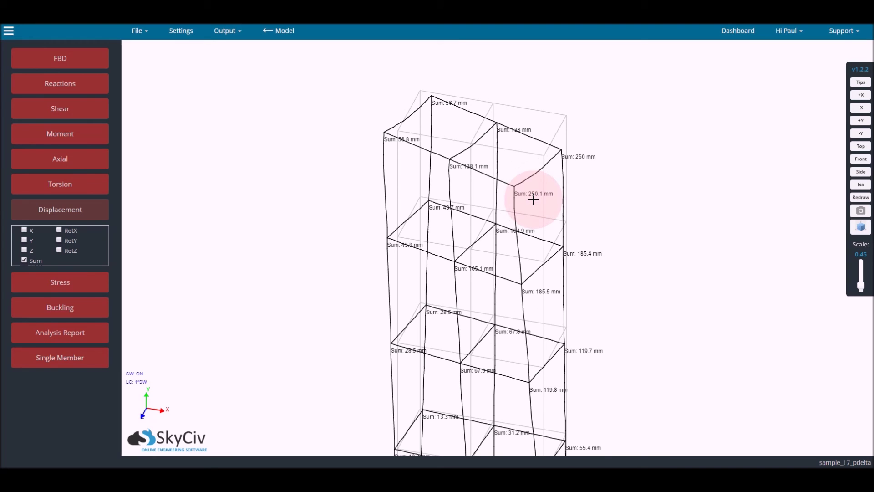
scroll(546, 187, "down", 5)
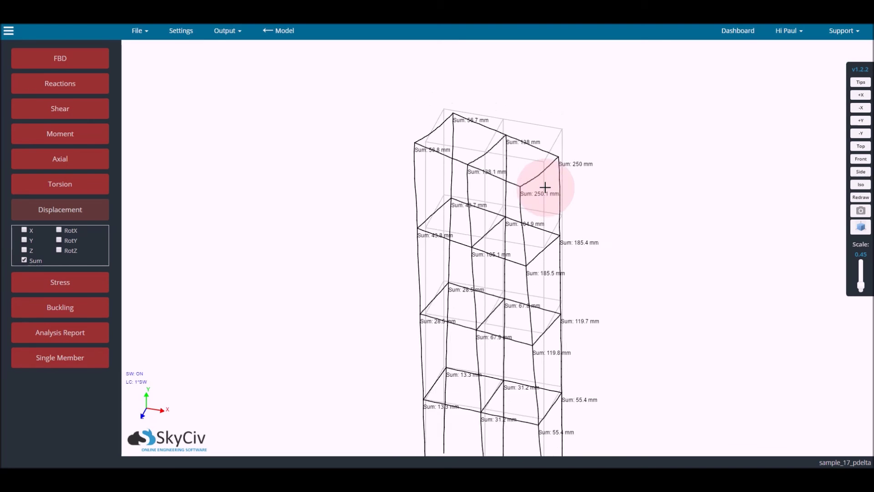
scroll(555, 189, "up", 1)
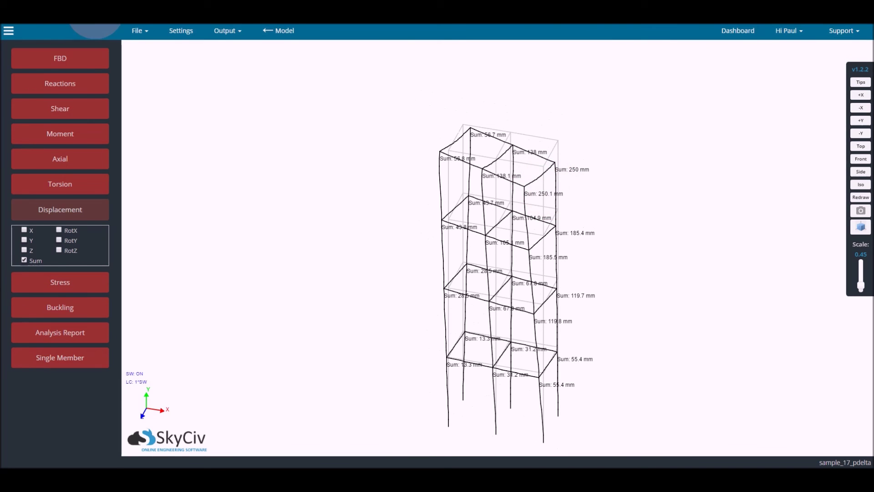
Open sample_17_pdelta again in a separate browser tab, keeping the Linear Static results open.
left_click(103, 18)
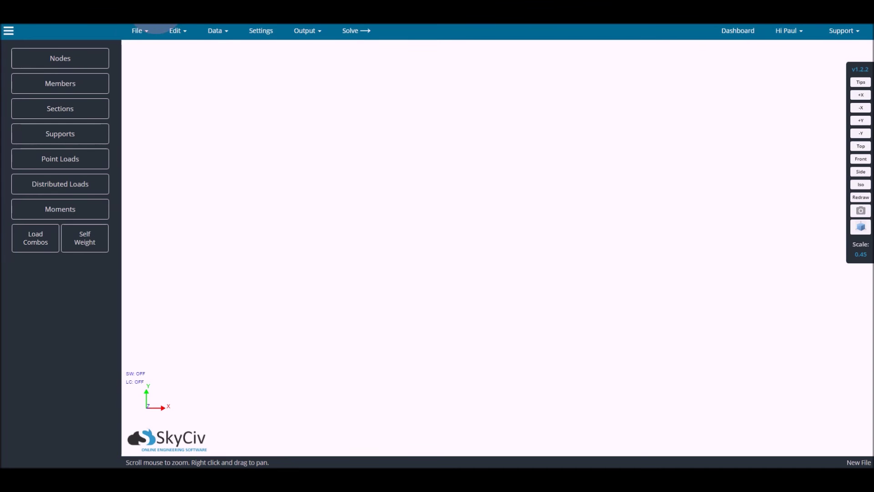
left_click(145, 33)
left_click(141, 68)
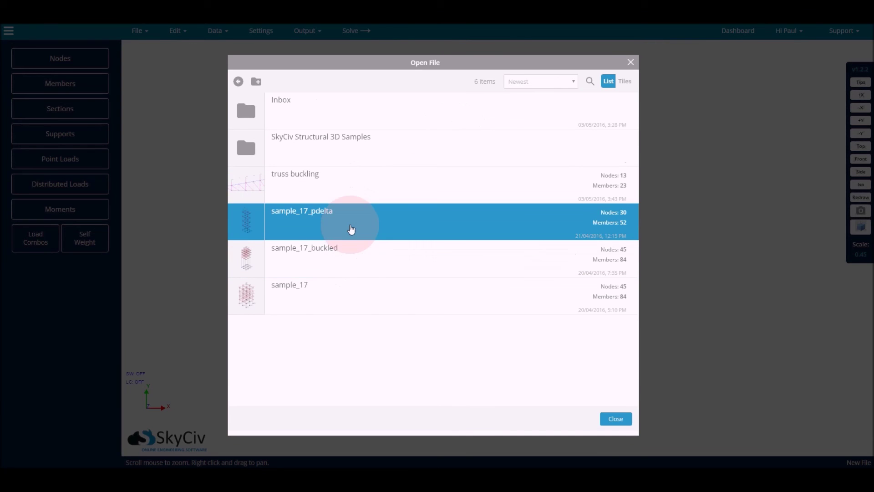
double_click(332, 225)
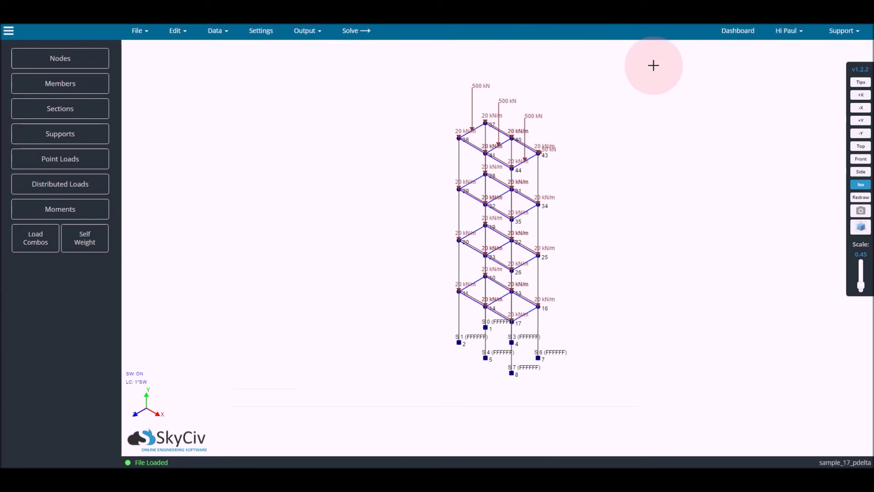
Solve the second copy of the frame with the P-Delta (Non-Linear) analysis.
left_click(364, 31)
left_click(377, 84)
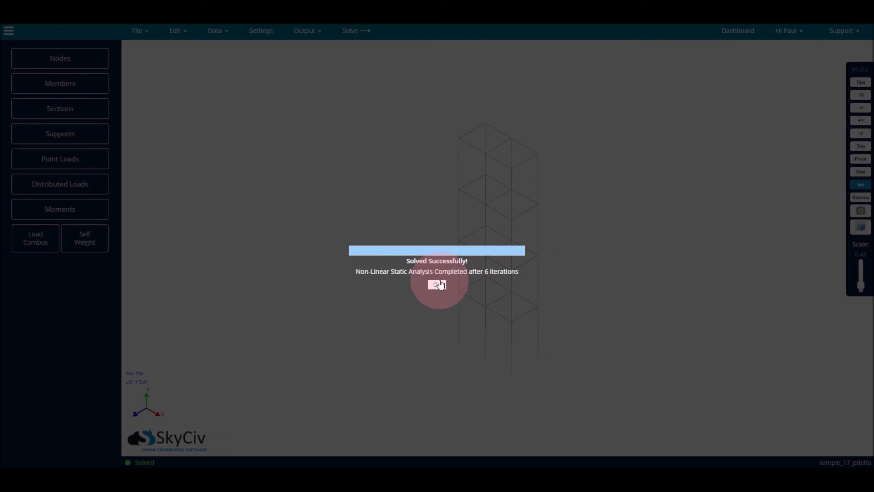
left_click(436, 285)
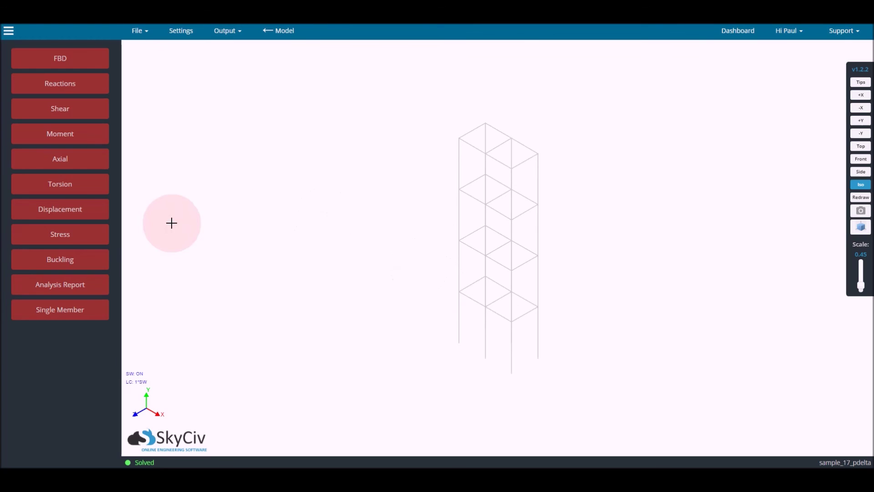
Show only the Sum displacements of the P-Delta solution and inspect the values at the frame's top nodes.
left_click(60, 208)
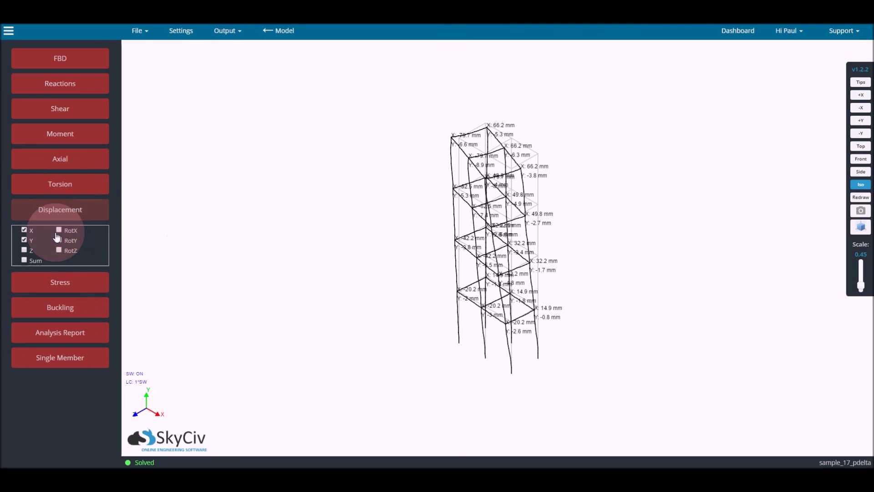
left_click(25, 260)
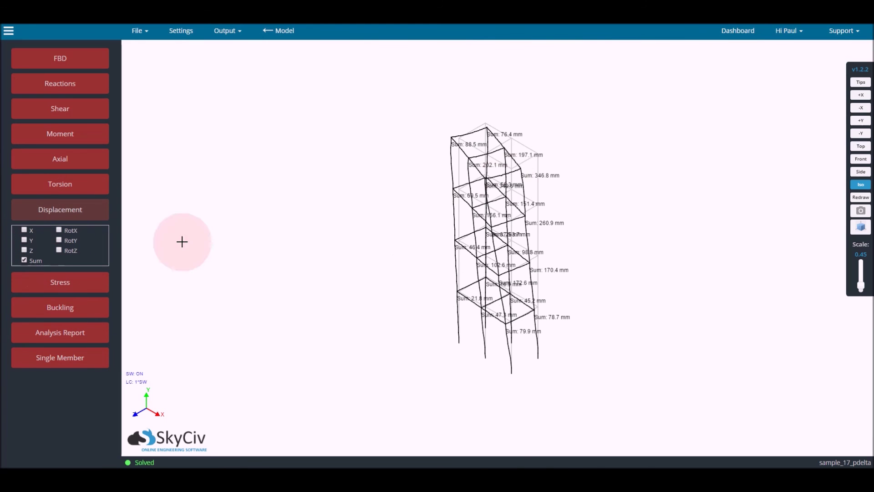
left_click_drag(616, 148, 633, 152)
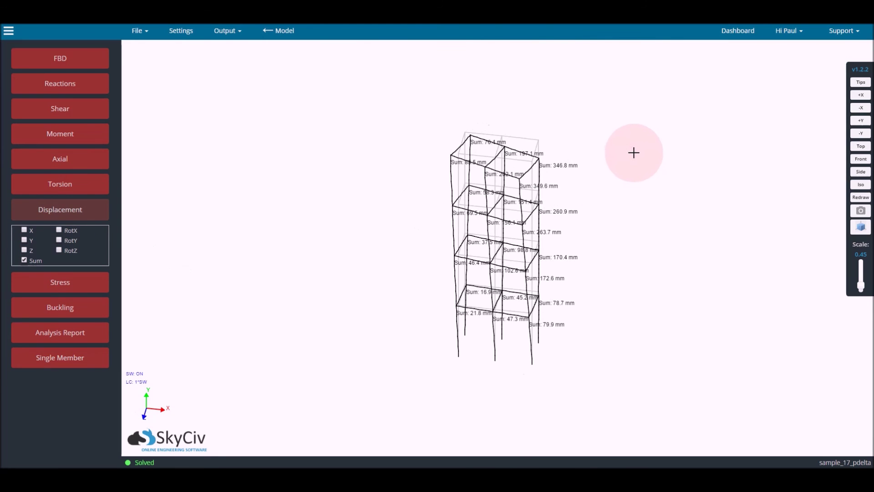
scroll(535, 168, "up", 3)
scroll(537, 166, "up", 2)
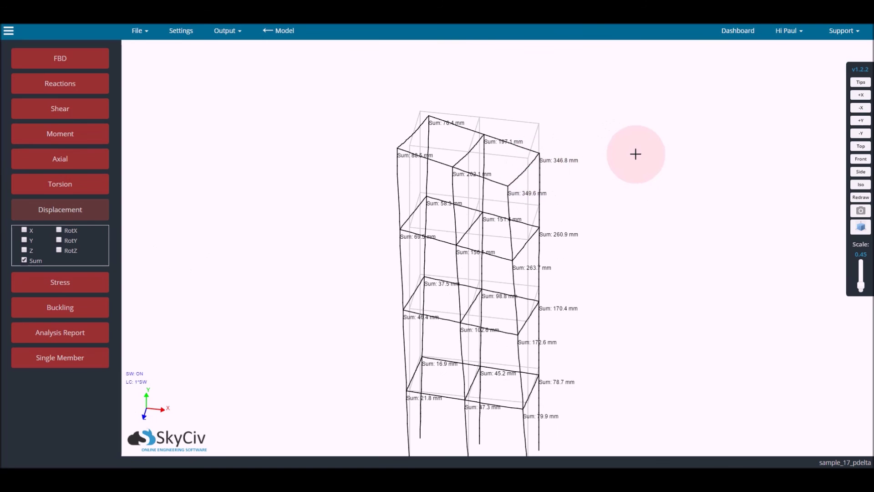
left_click_drag(628, 158, 489, 196)
scroll(490, 196, "up", 3)
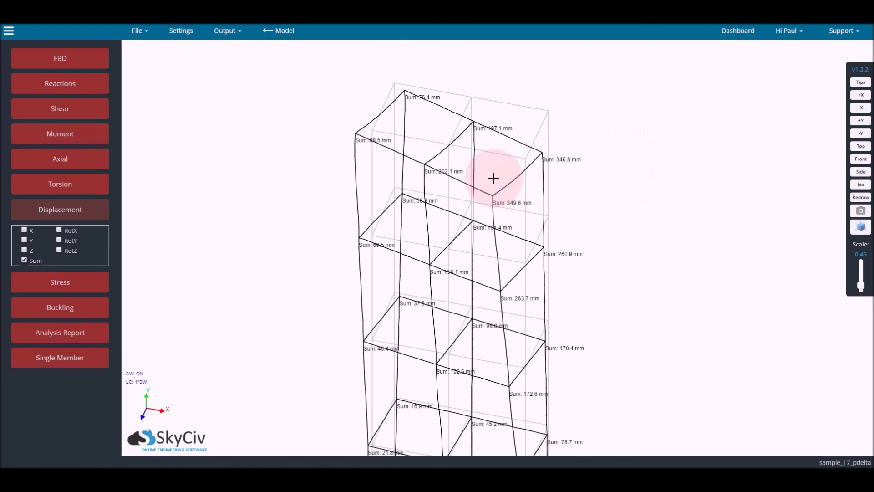
Compare the frame's P-Delta displacements with the Linear Static results in the other browser tab and review the table of percentage differences.
left_click(178, 31)
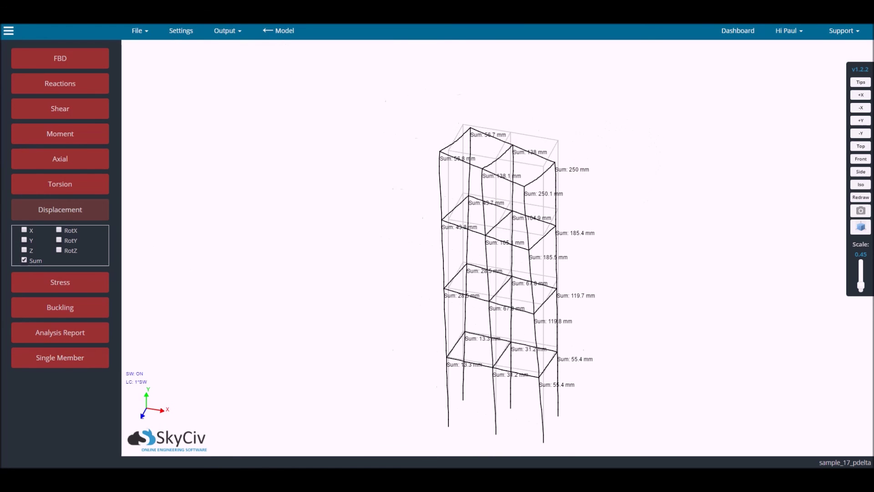
left_click(511, 113)
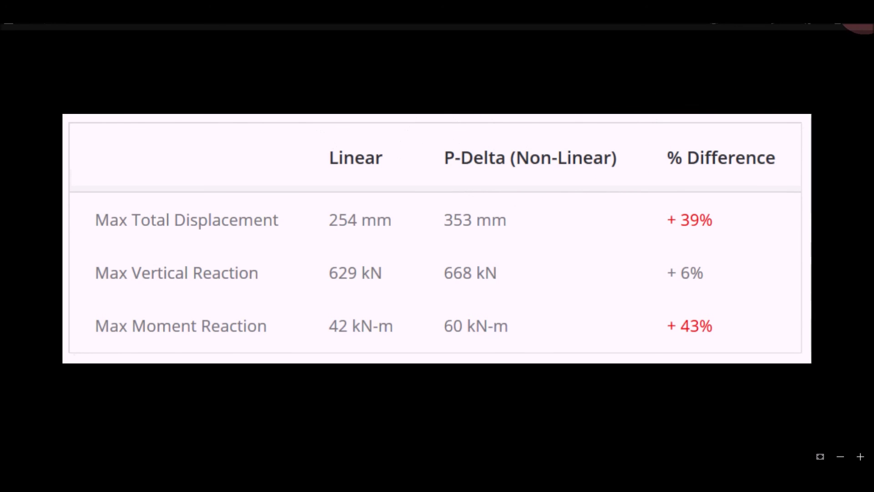
left_click(863, 27)
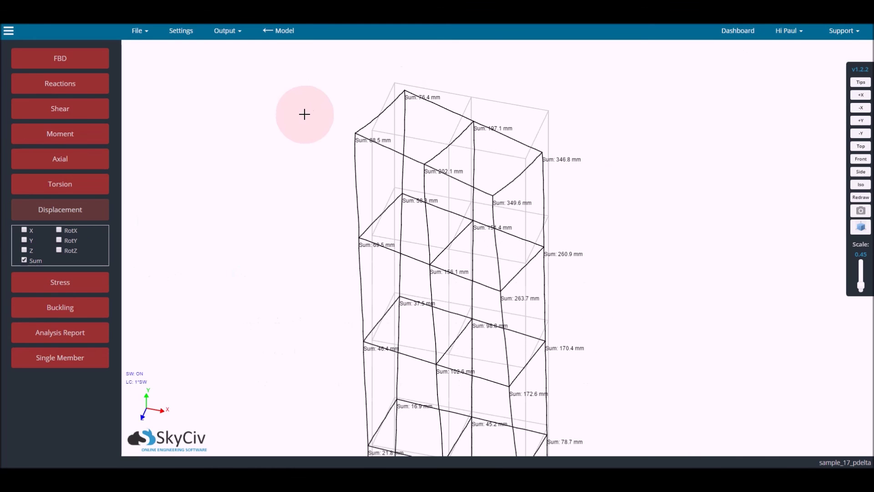
scroll(490, 93, "down", 5)
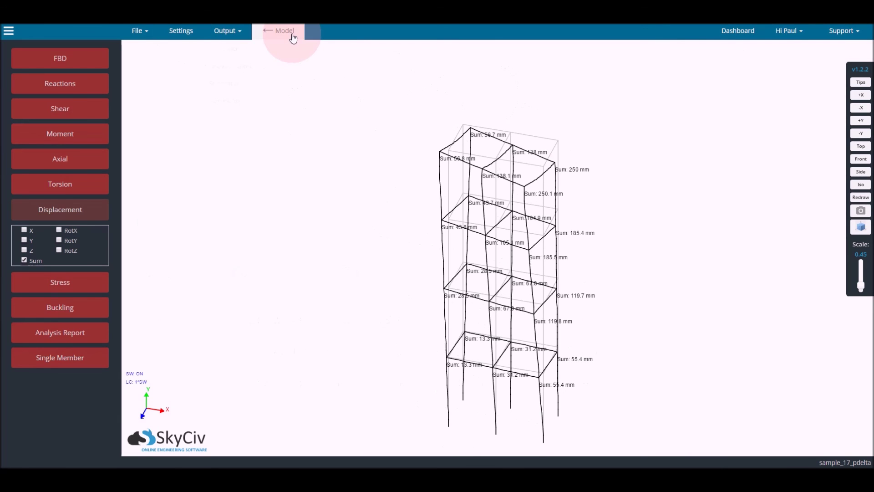
Return to the frame model and solve it again with the P-Delta (Non-Linear) analysis.
left_click(274, 31)
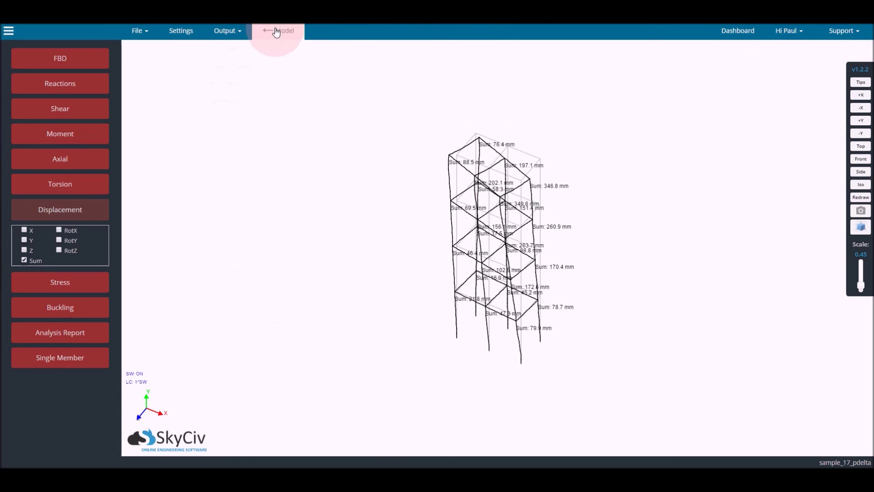
left_click(312, 41)
left_click(354, 36)
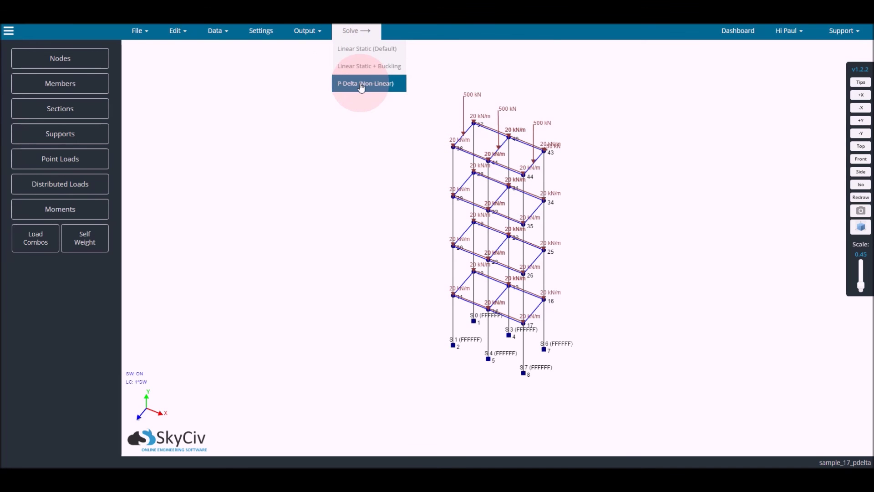
left_click(361, 86)
mouse_move(633, 263)
left_mouse_down()
mouse_move(615, 263)
mouse_move(632, 258)
left_mouse_up()
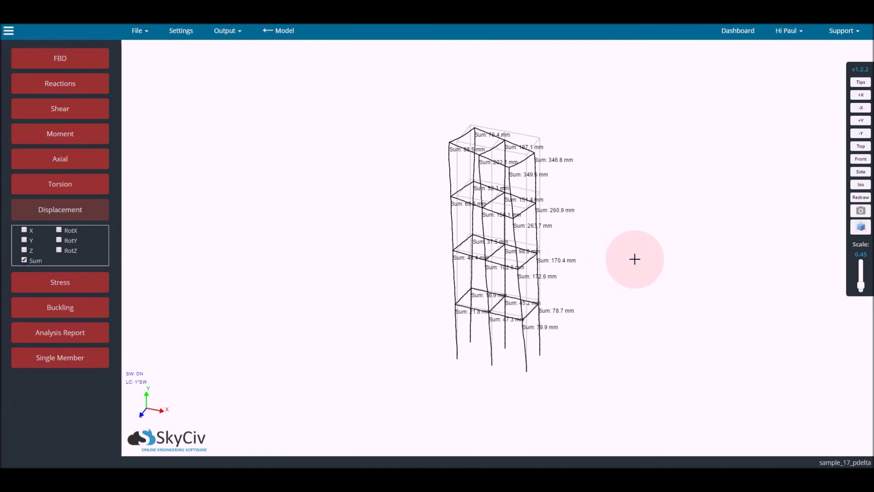
Open the 3D render of the solved frame and display its Deflection Total results as colours.
left_click(865, 230)
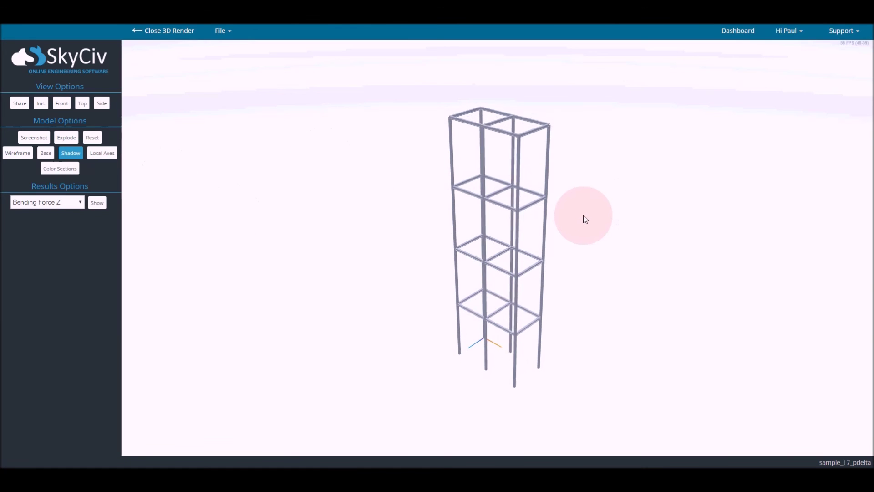
scroll(587, 214, "up", 3)
left_click_drag(392, 221, 335, 215)
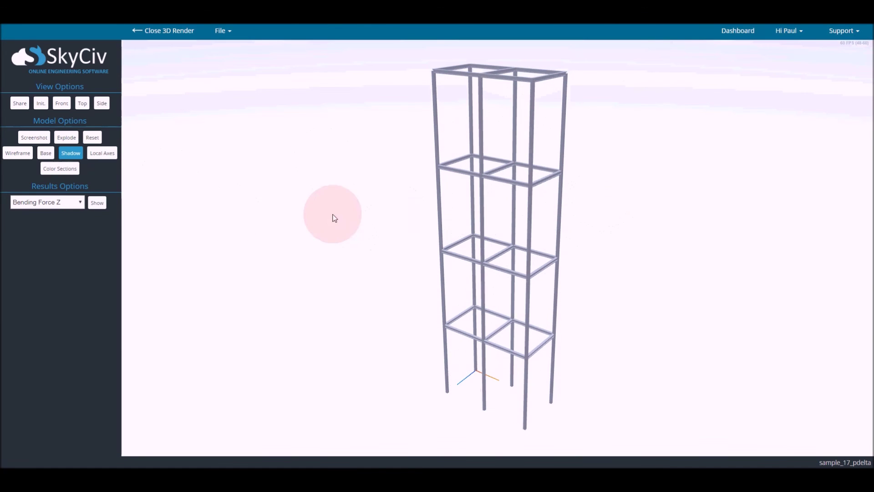
left_click(50, 202)
left_click(64, 335)
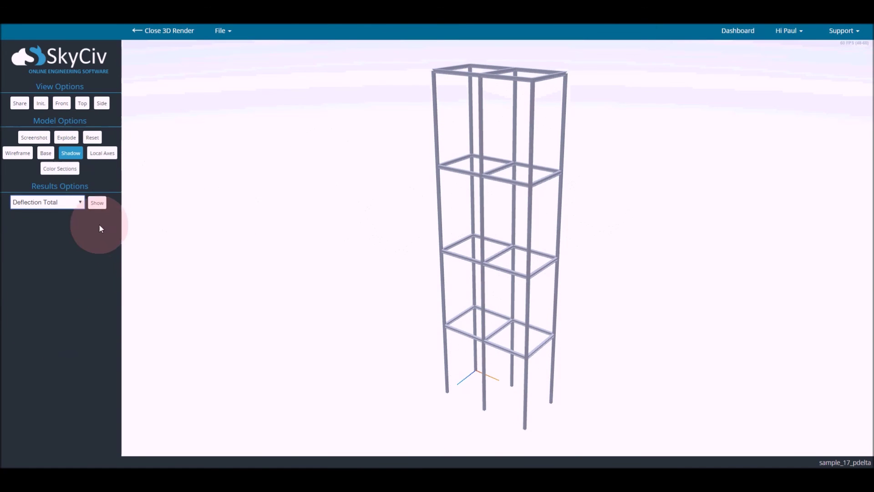
left_click(97, 203)
Play the total deflection animation and examine the moving frame from other angles.
left_click(97, 239)
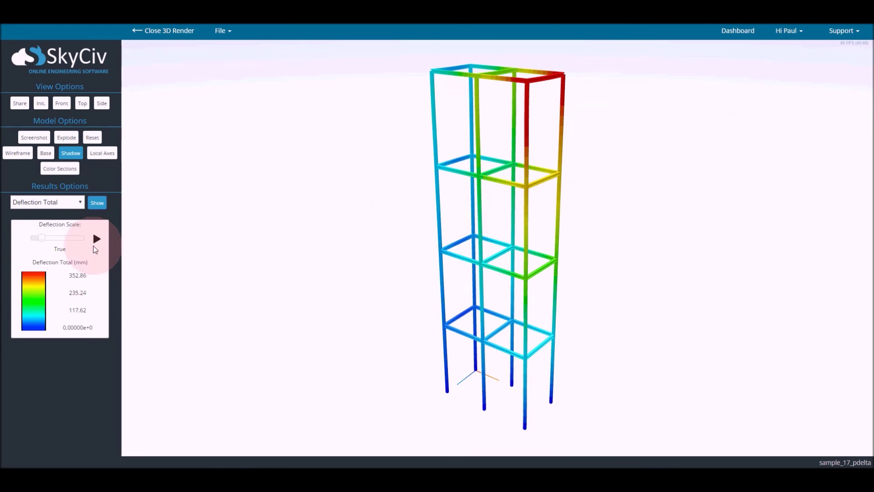
left_click(659, 232)
mouse_move(661, 234)
left_mouse_down()
mouse_move(643, 218)
mouse_move(651, 208)
left_mouse_up()
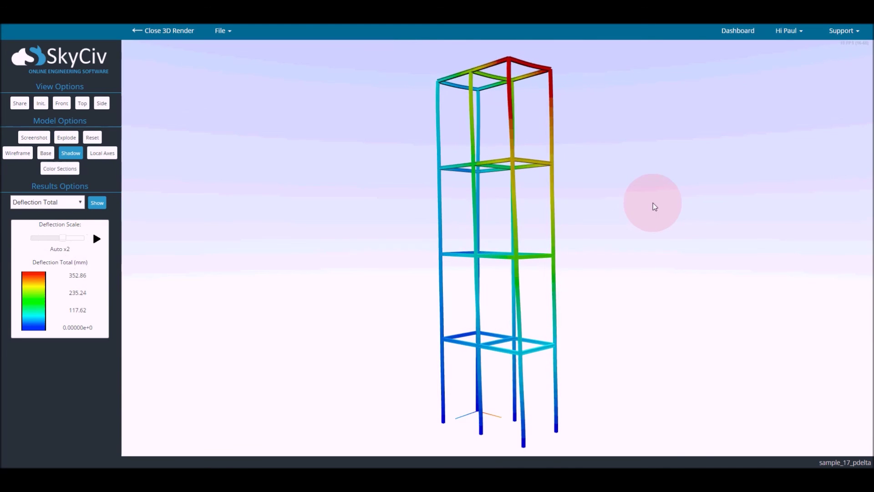
Display the frame's Deflection Z, Deflection Y and Deflection X results one after another in the 3D render.
left_click(83, 209)
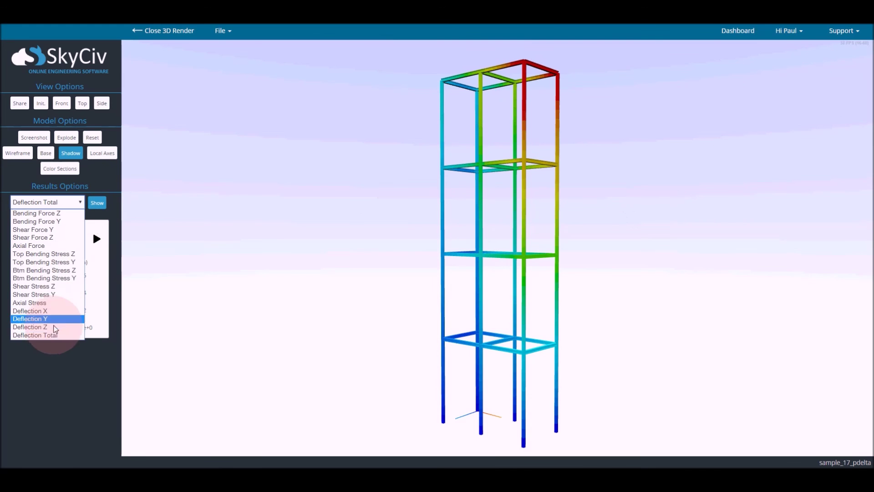
left_click(51, 321)
left_click(68, 202)
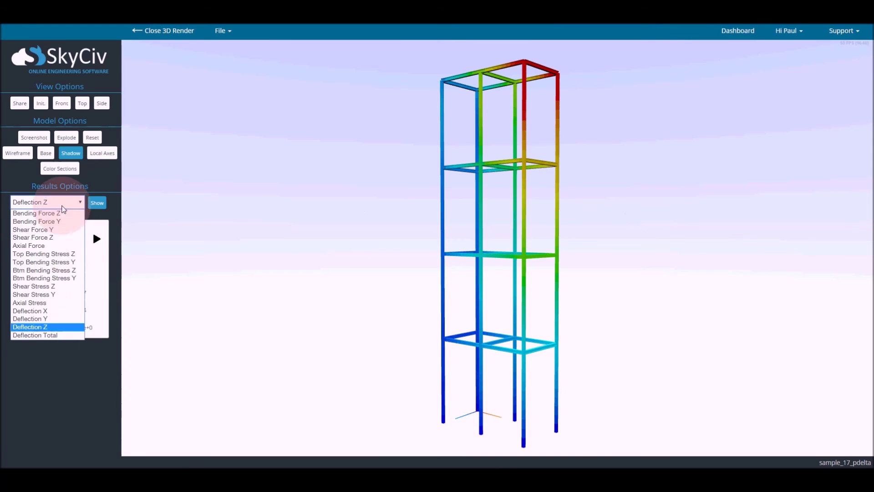
left_click(68, 312)
left_click(68, 202)
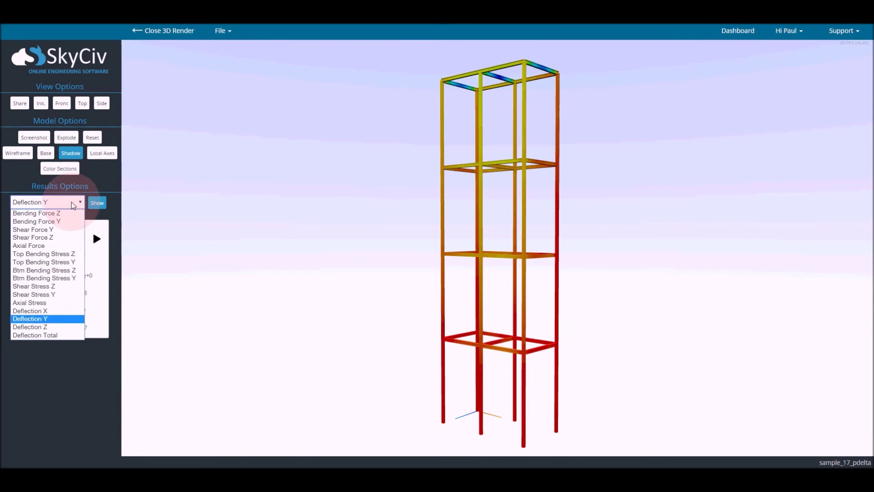
left_click(69, 303)
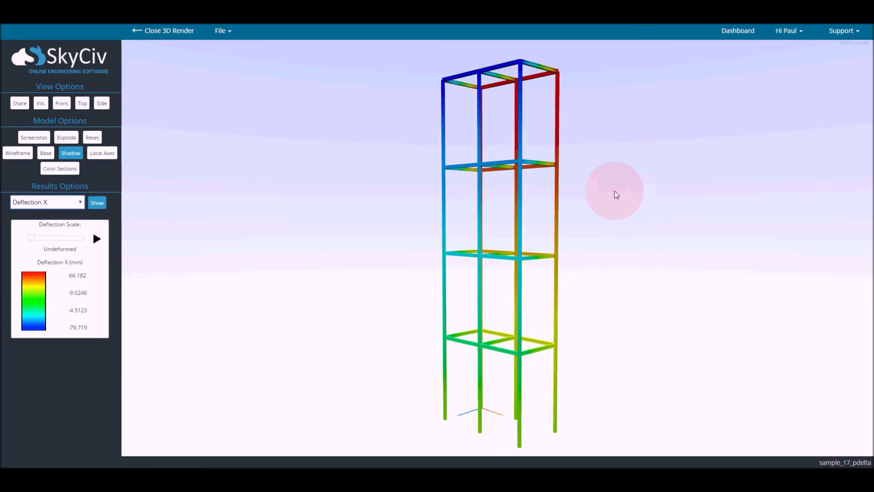
left_click_drag(614, 193, 499, 239)
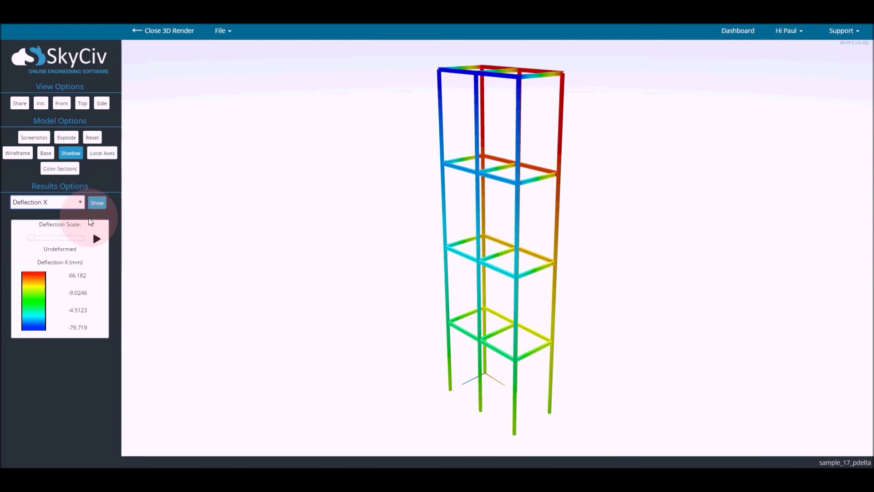
Display the Axial Force results in the 3D render and inspect the columns and beams.
left_click(72, 202)
left_click(82, 213)
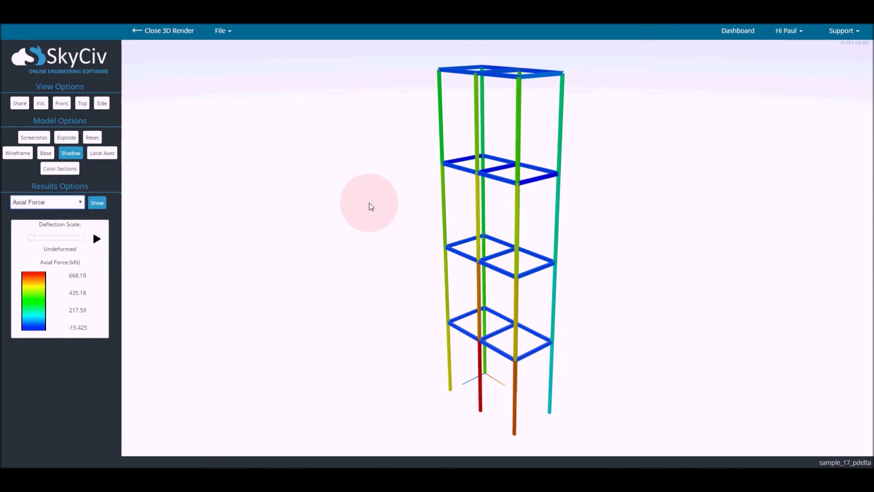
left_click_drag(367, 201, 302, 209)
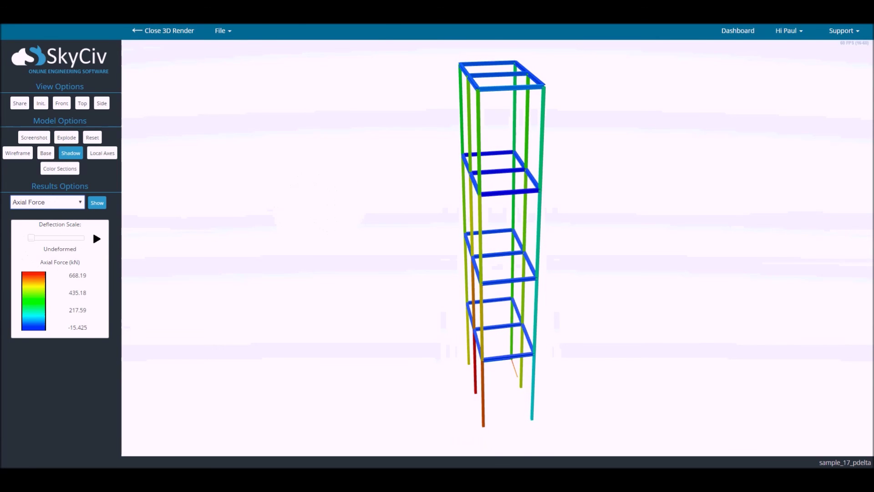
Run the P-Delta (Non-Linear) analysis from the frame model.
left_click(356, 31)
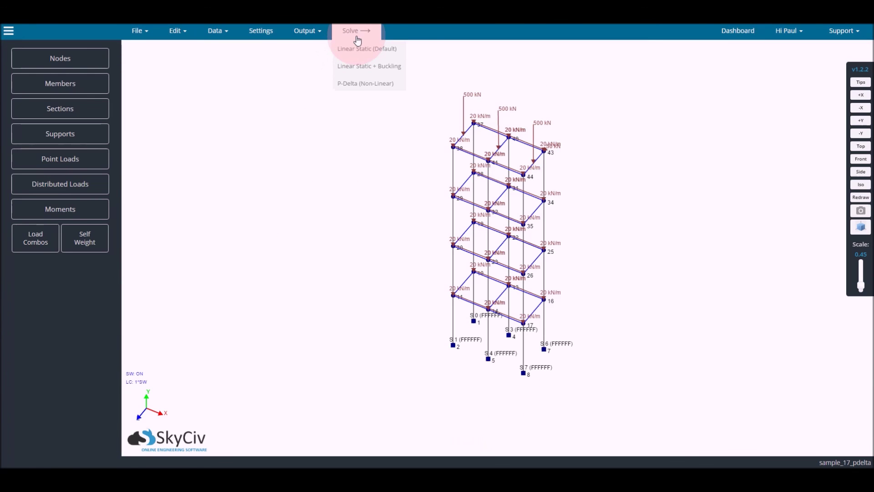
left_click(372, 83)
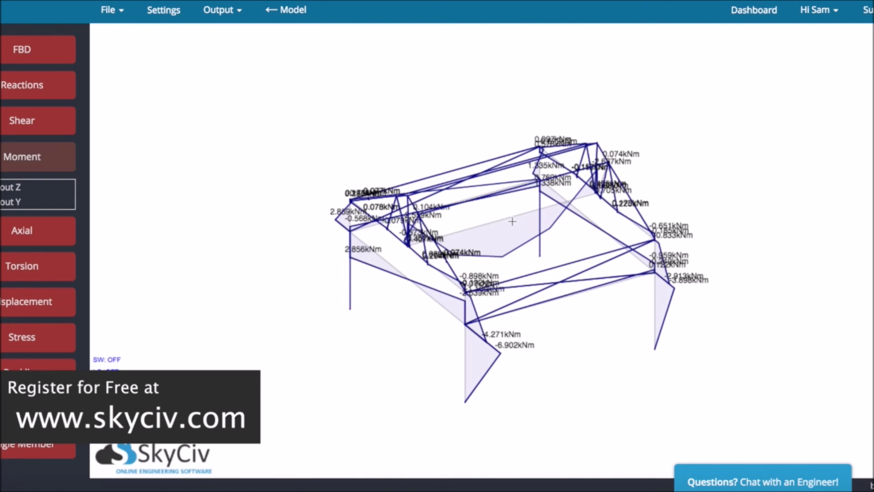
Isolate the bending moment diagram of the single beam spanning between the roof trusses.
left_click(513, 221)
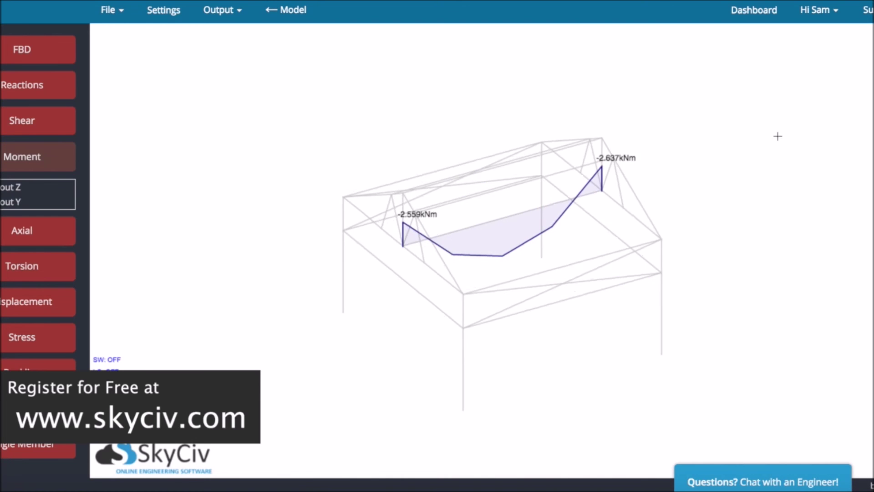